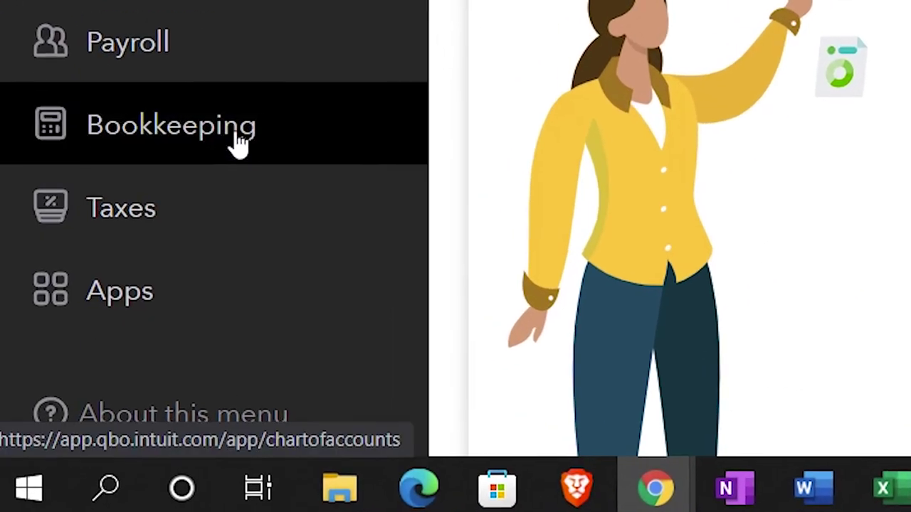
Switch QuickBooks to Accountant view from the gear menu
mouse_move(93, 372)
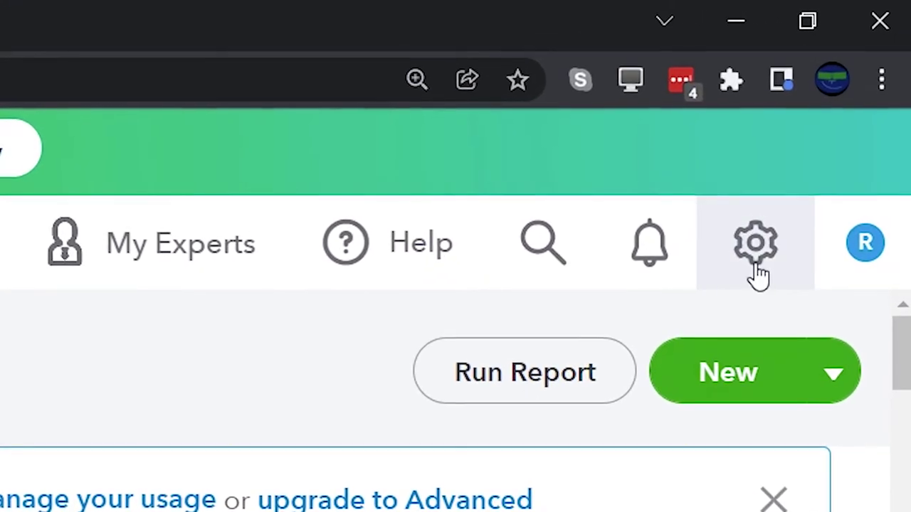
left_click(757, 266)
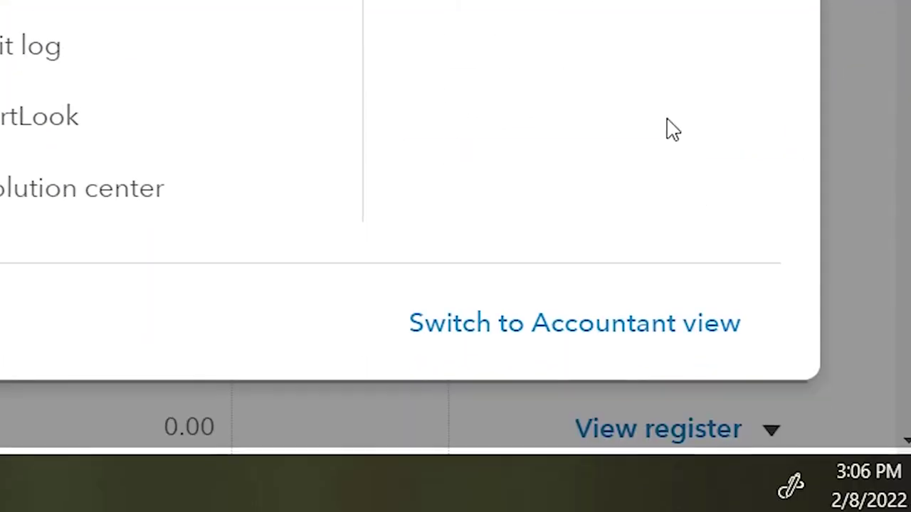
left_click(637, 329)
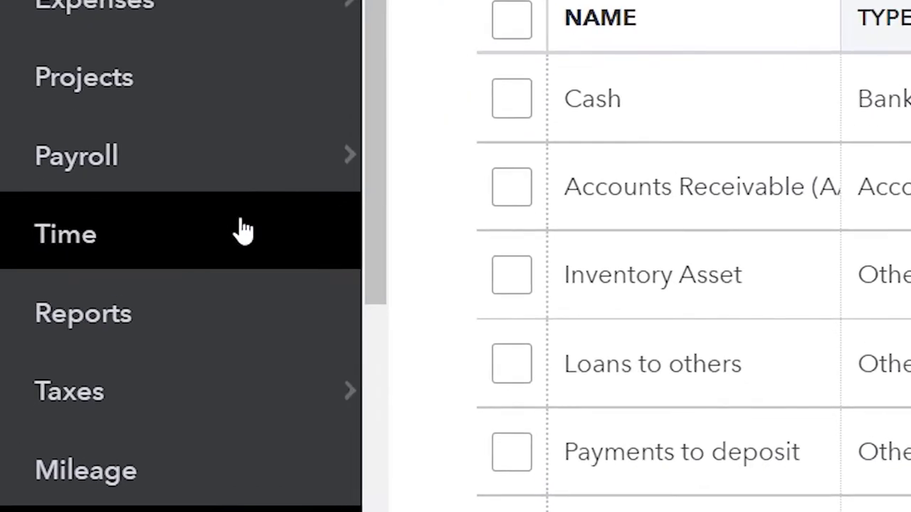
Go to Accounting > Chart of accounts in the left navigation
scroll(93, 320, "down", 3)
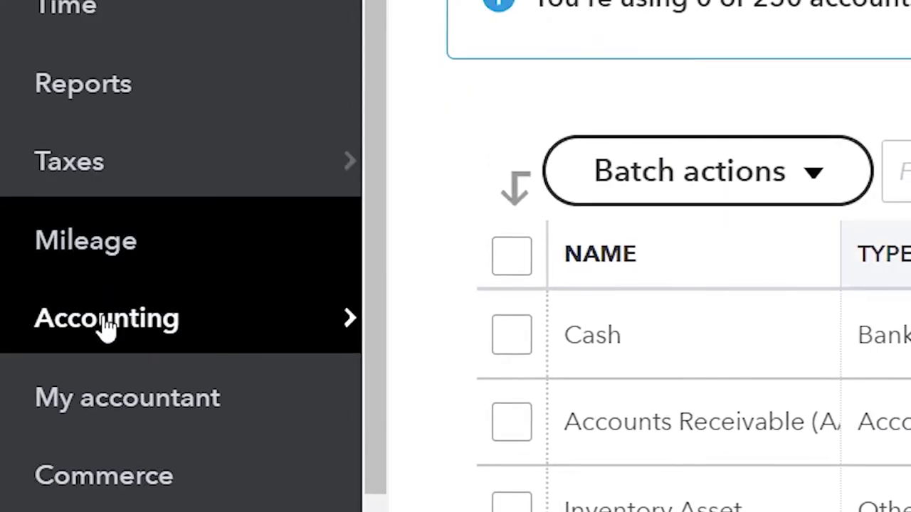
mouse_move(107, 236)
left_click(468, 348)
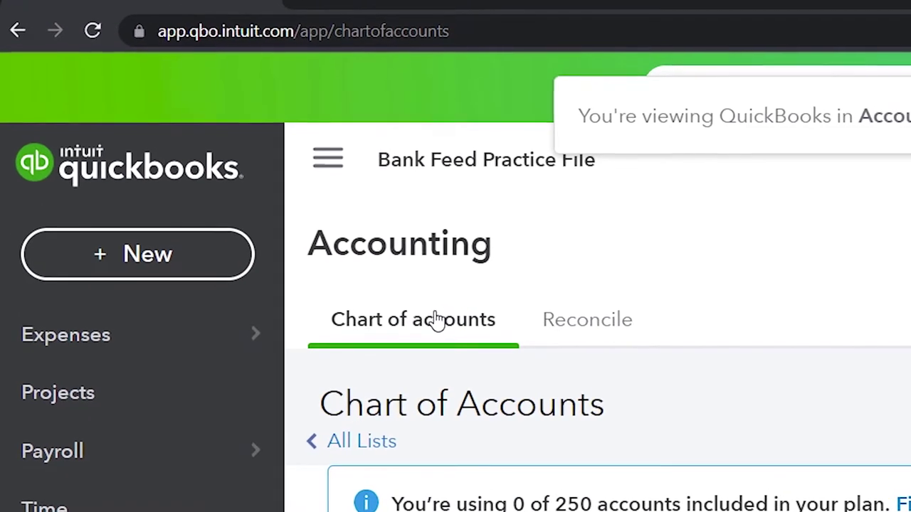
Collapse the sidebar and review the default accounts from Cash down to cost of goods sold
left_click(332, 161)
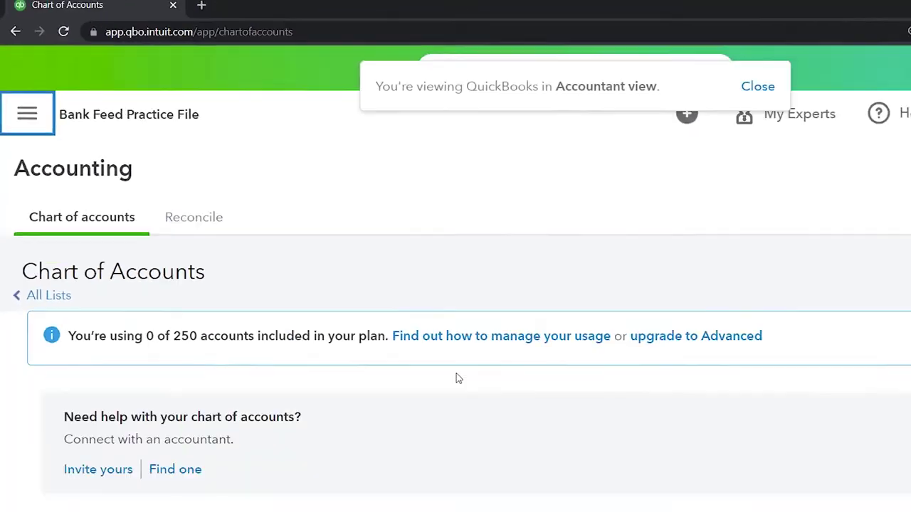
scroll(362, 304, "down", 1)
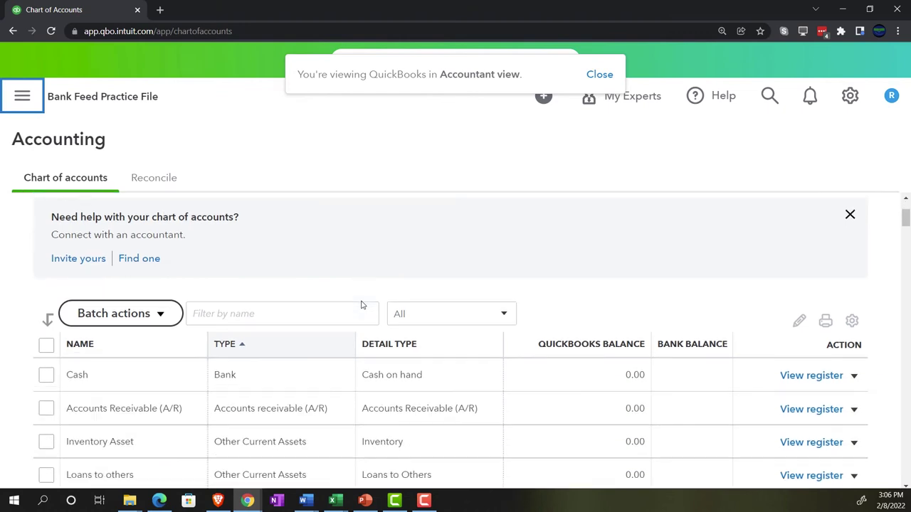
scroll(362, 304, "down", 1)
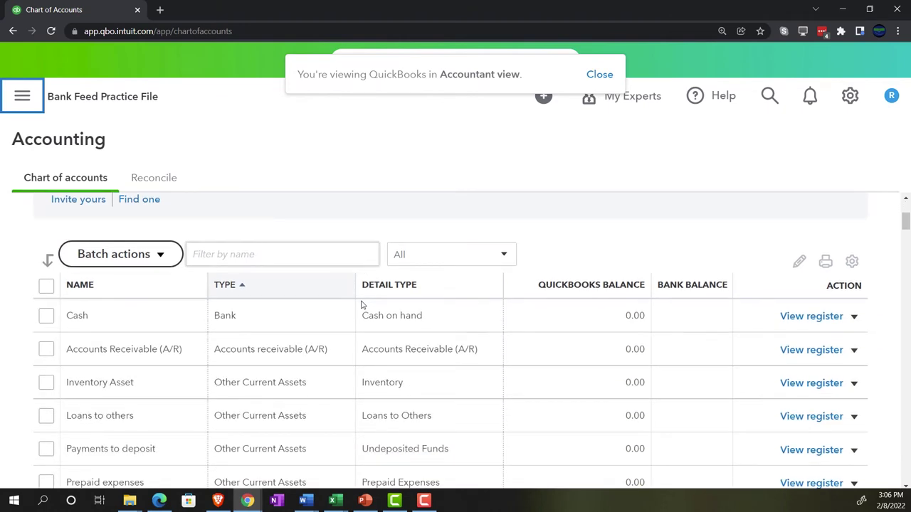
scroll(362, 304, "down", 1)
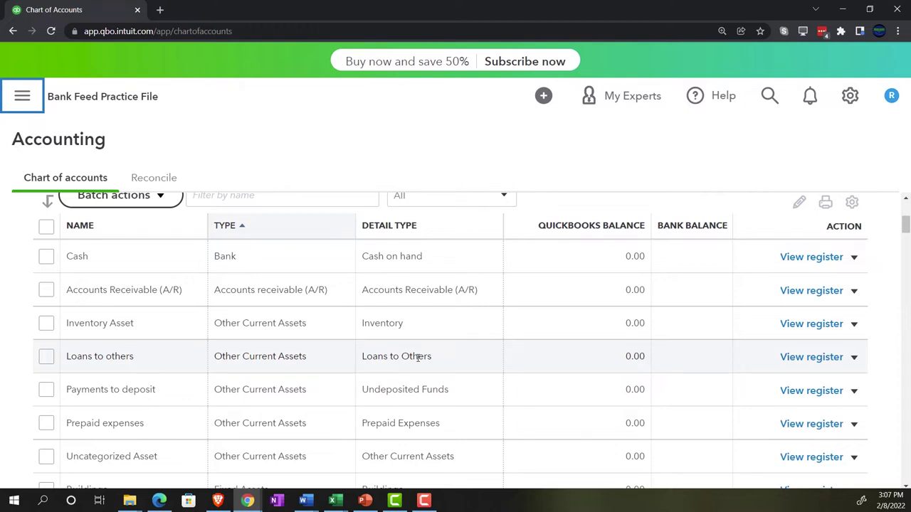
scroll(418, 358, "down", 5)
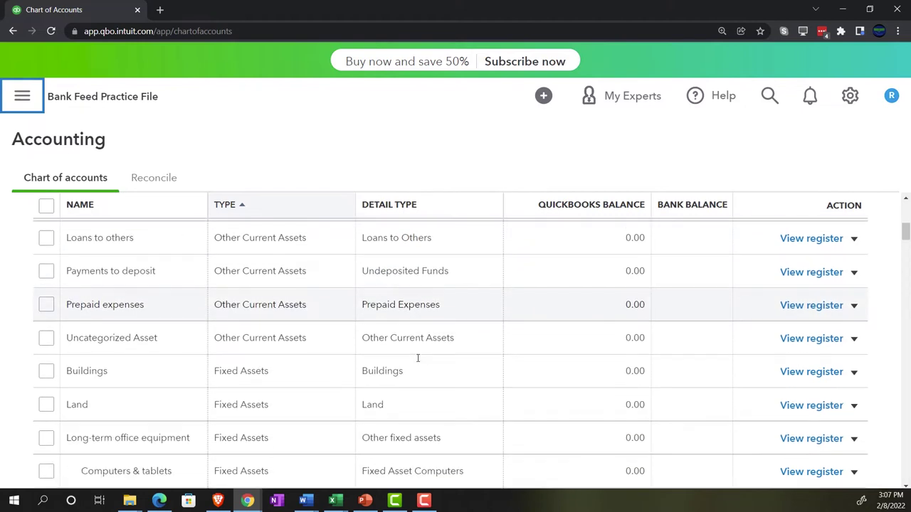
scroll(417, 358, "down", 2)
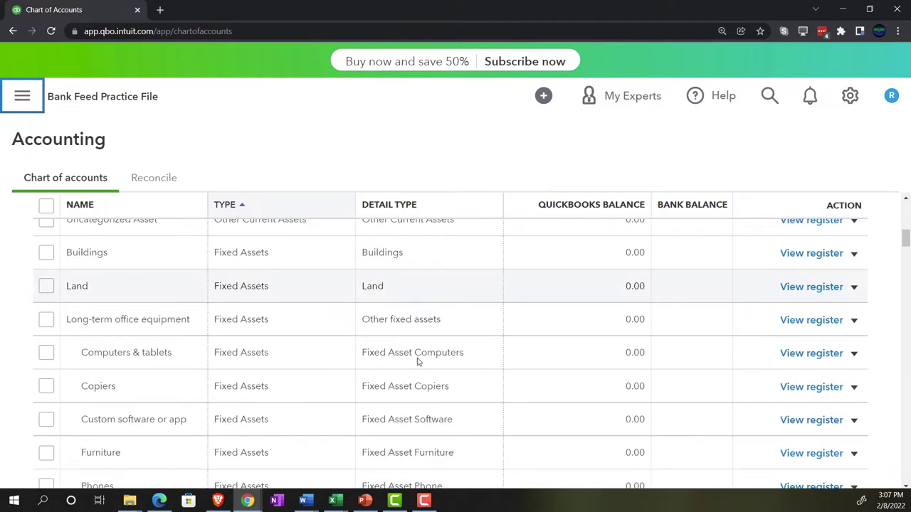
scroll(418, 360, "down", 4)
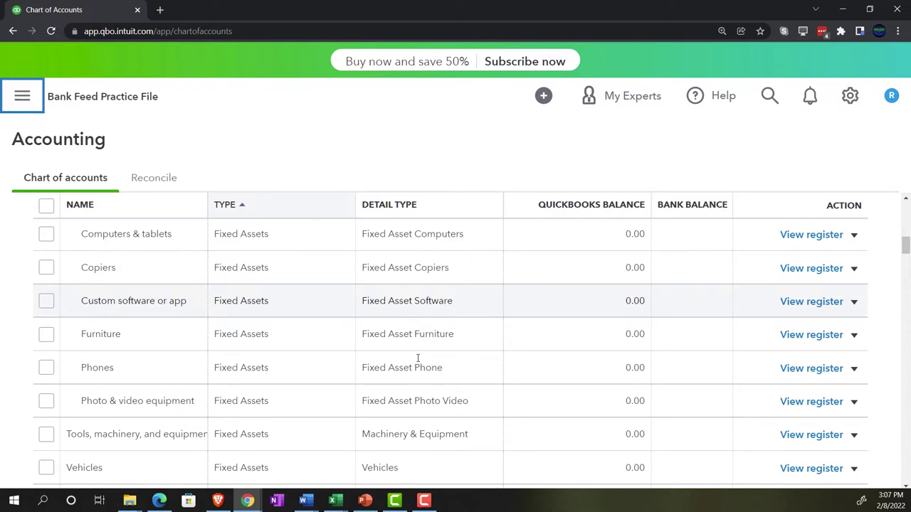
scroll(418, 358, "down", 4)
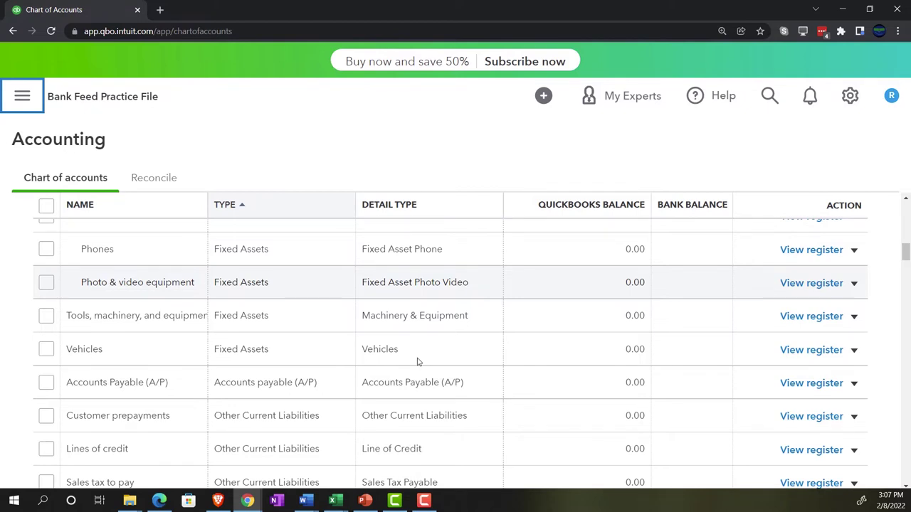
scroll(417, 362, "down", 6)
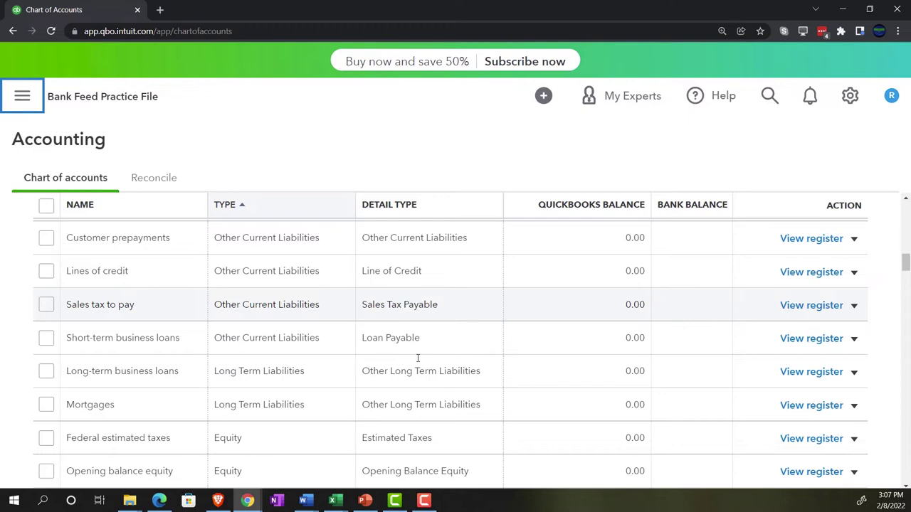
scroll(418, 358, "down", 1)
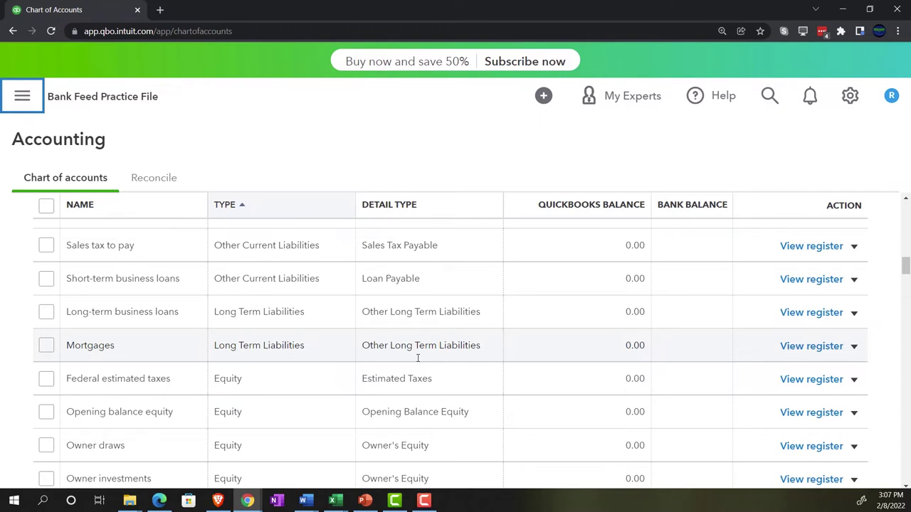
scroll(418, 358, "down", 5)
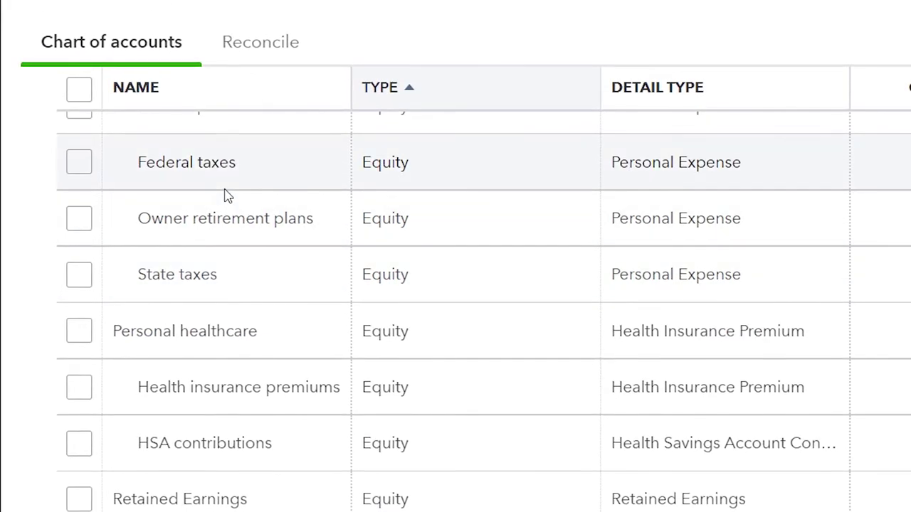
scroll(226, 195, "up", 2)
scroll(226, 195, "down", 7)
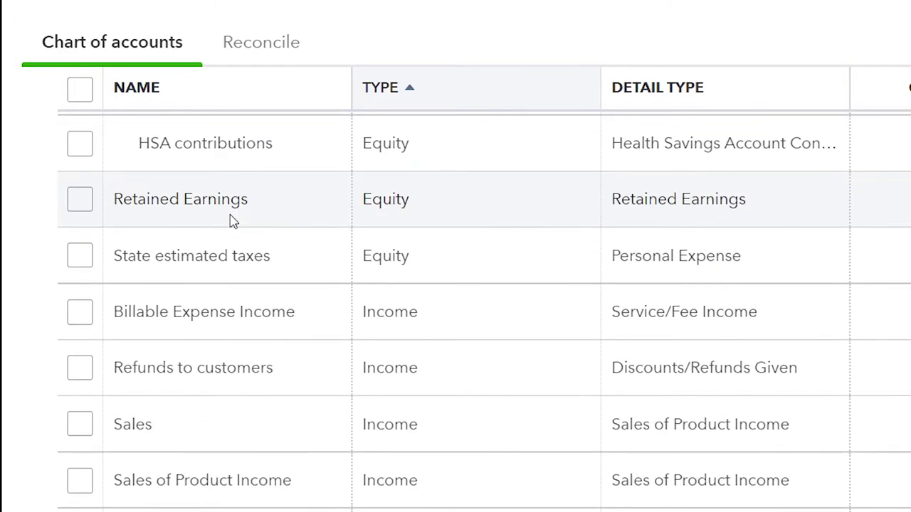
scroll(242, 285, "down", 1)
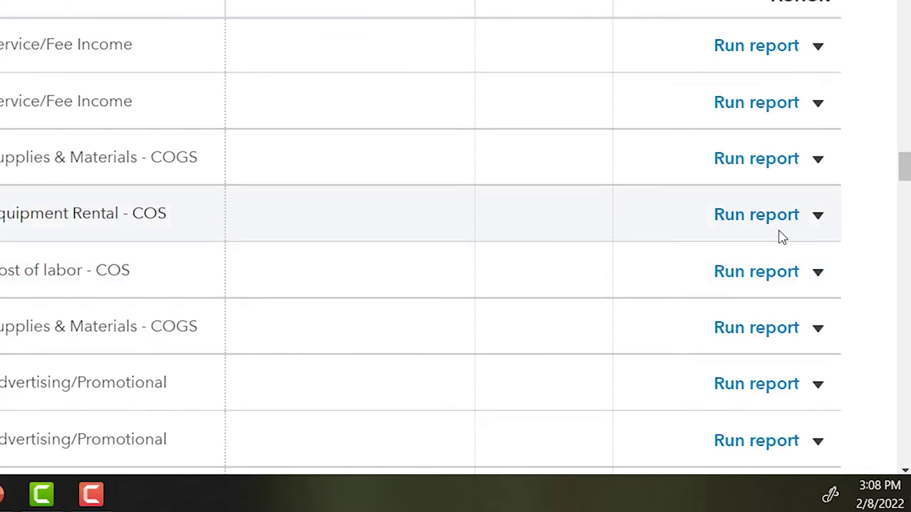
left_click(818, 216)
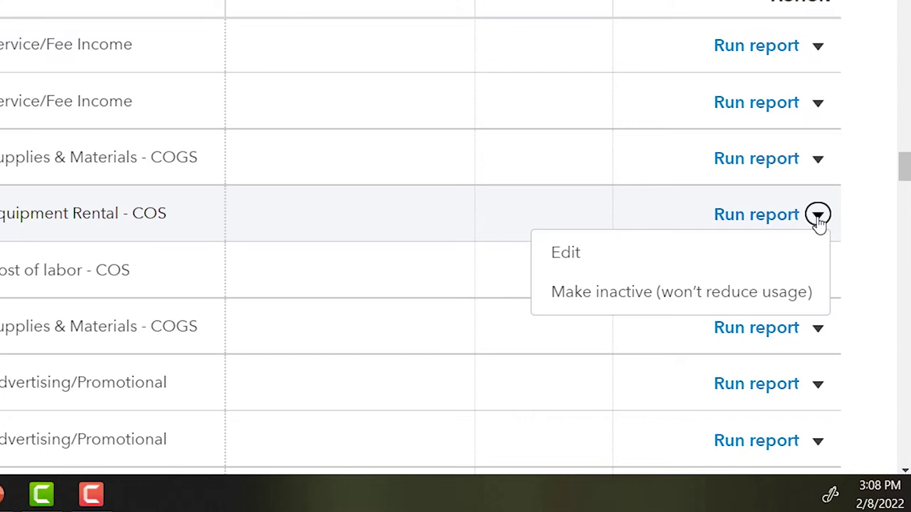
left_click(866, 226)
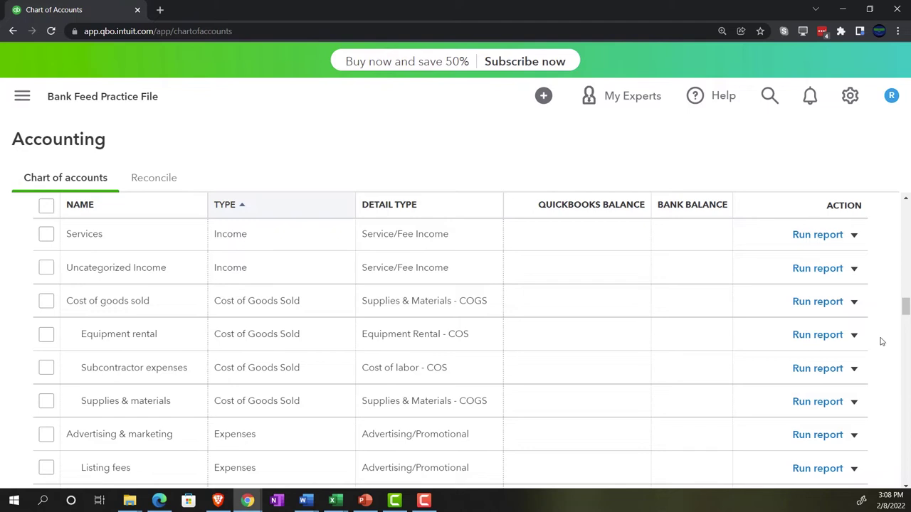
scroll(881, 341, "down", 2)
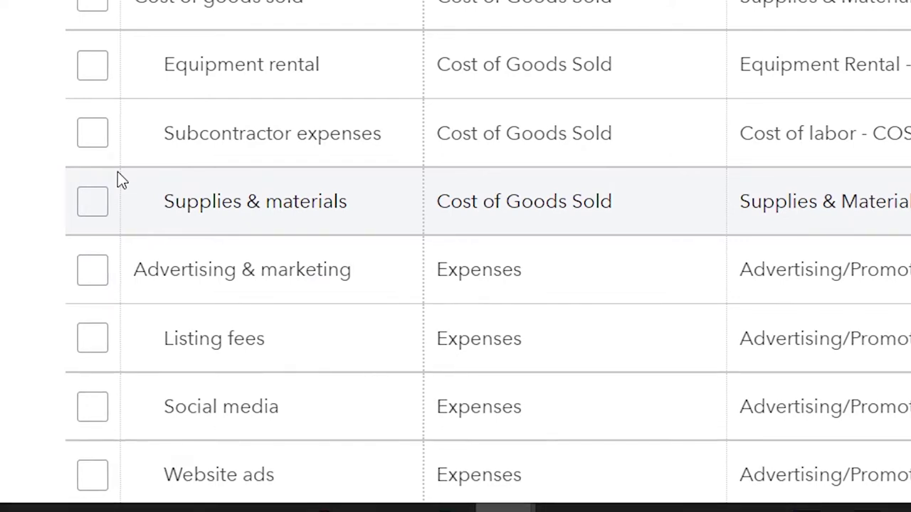
scroll(119, 175, "down", 3)
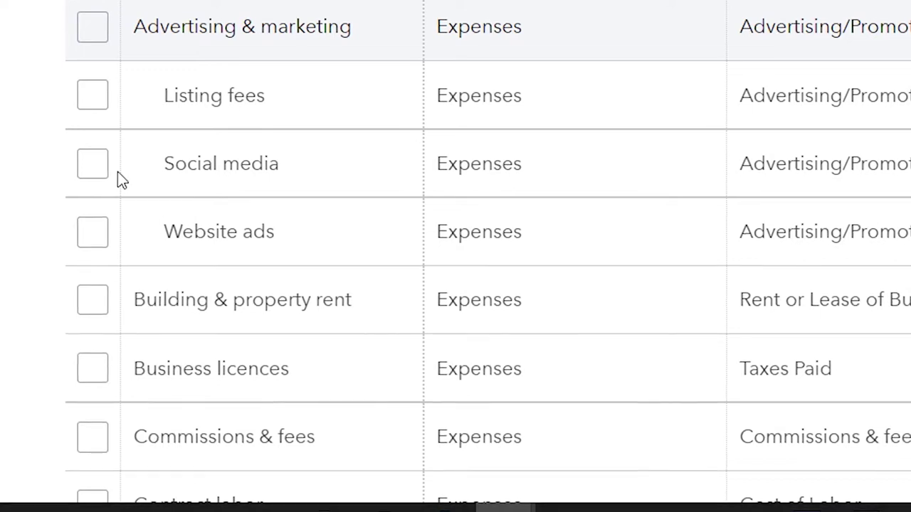
scroll(119, 173, "down", 2)
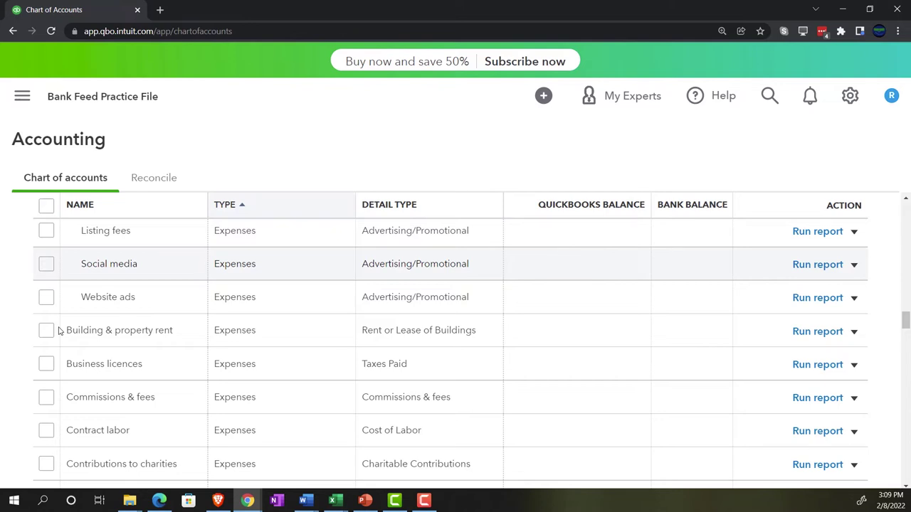
scroll(59, 330, "up", 15)
scroll(60, 330, "up", 15)
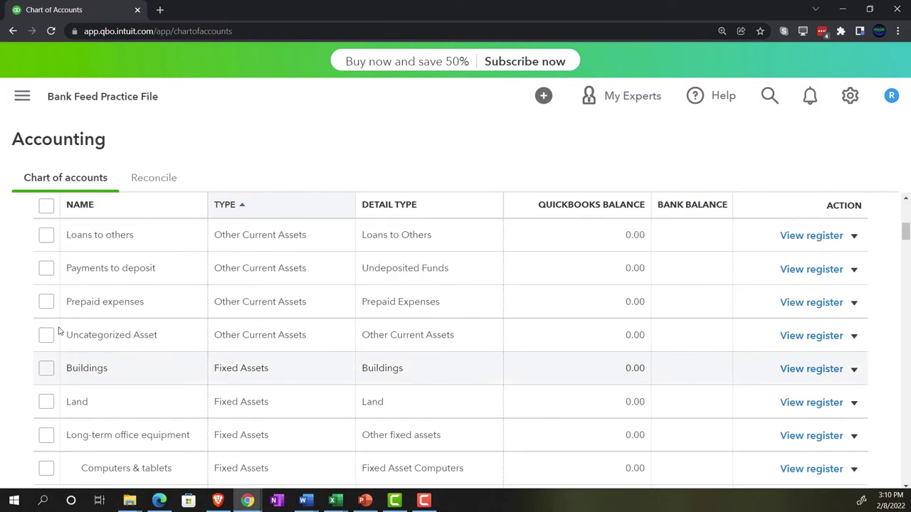
scroll(60, 330, "up", 5)
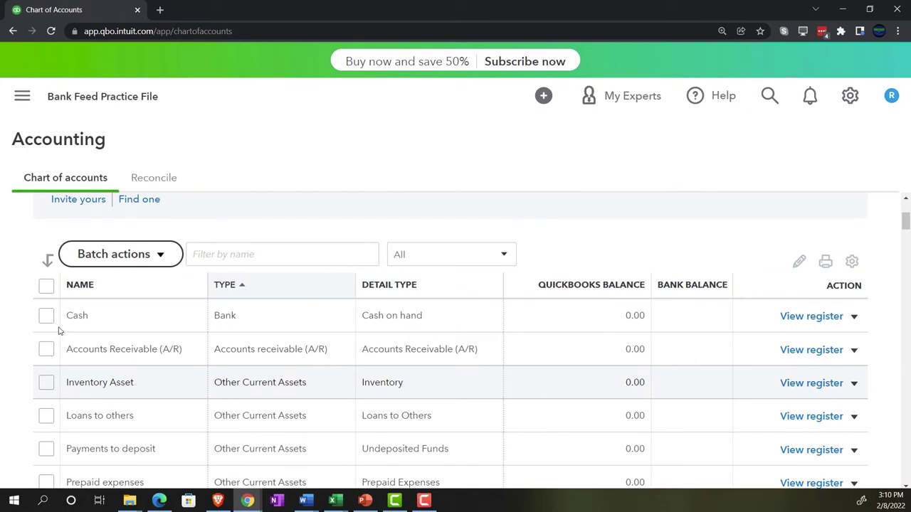
scroll(60, 330, "down", 1)
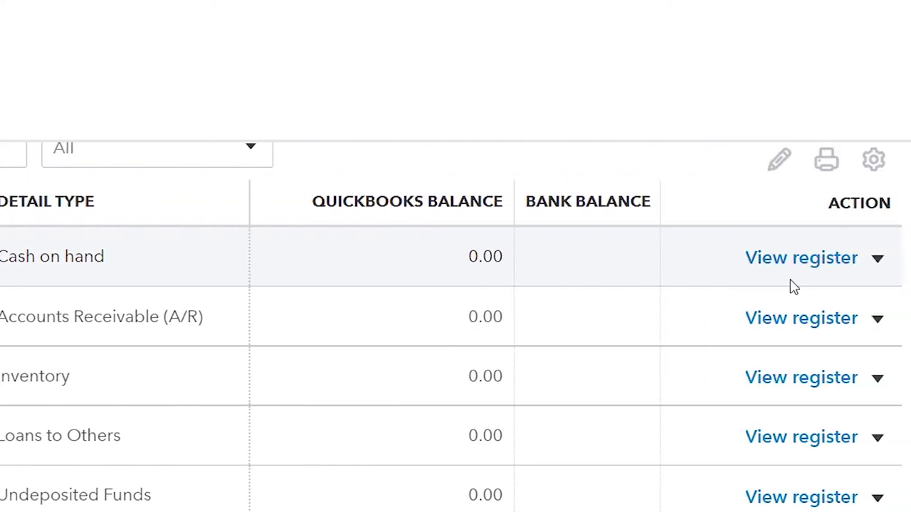
Make the Cash account inactive from its row actions and confirm with Yes
left_click(811, 259)
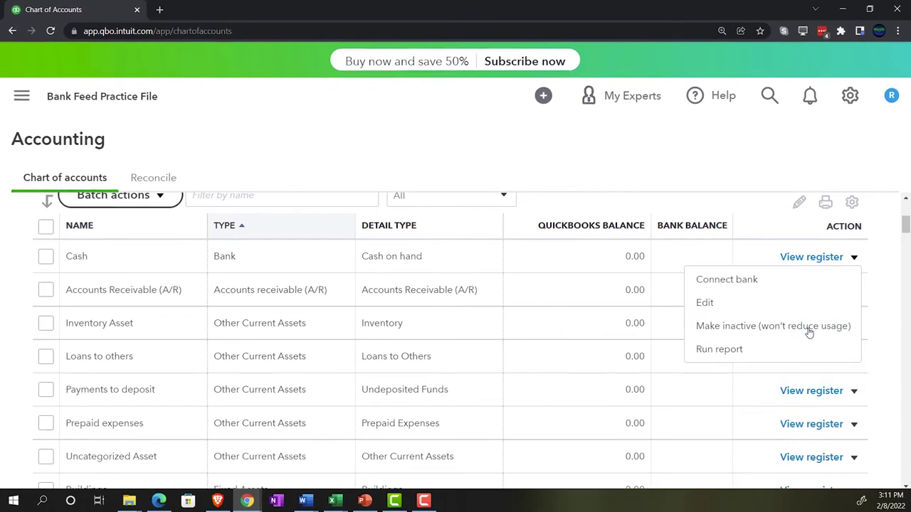
left_click(731, 392)
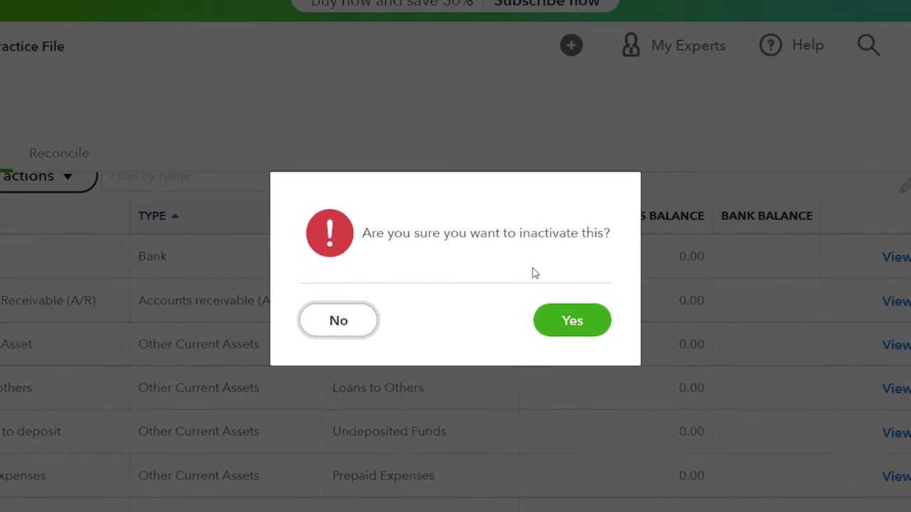
left_click(568, 312)
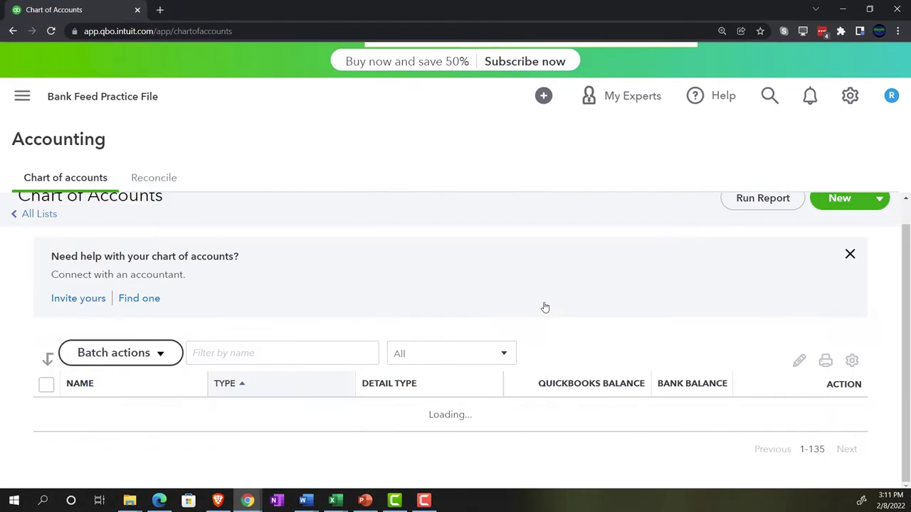
scroll(548, 317, "down", 1)
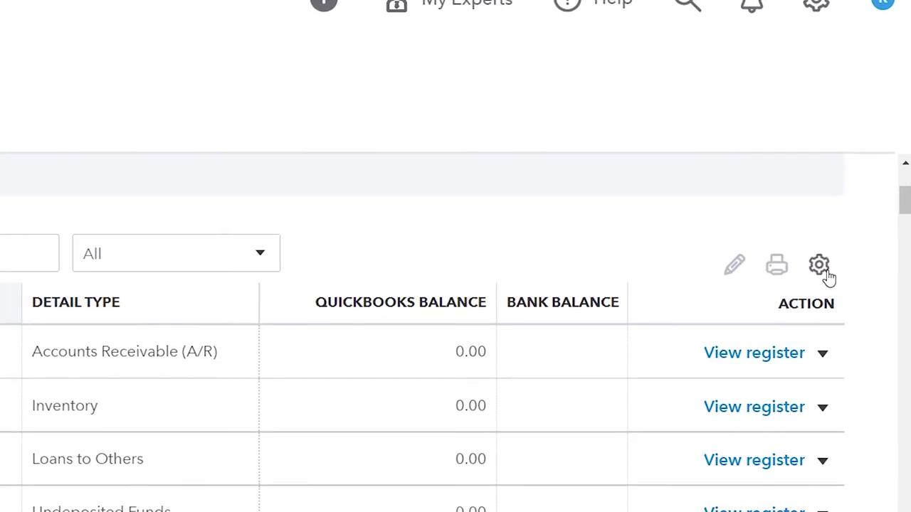
Include inactive accounts and hide the Type, Detail Type, QuickBooks Balance and Bank Balance columns
left_click(826, 272)
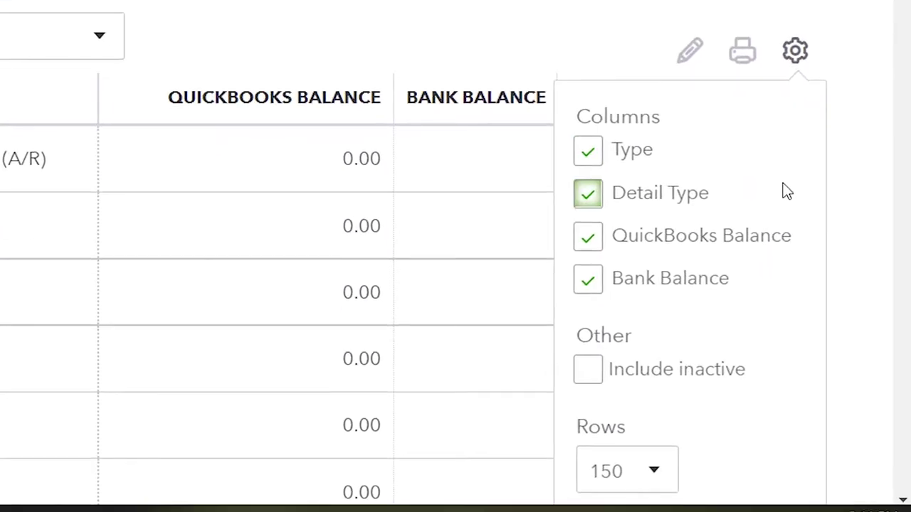
left_click(584, 376)
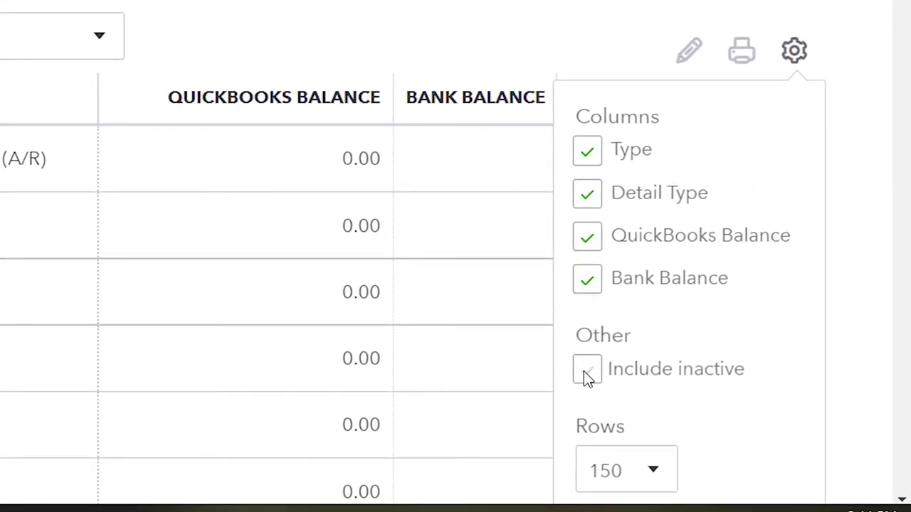
left_click(588, 160)
left_click(589, 195)
left_click(589, 235)
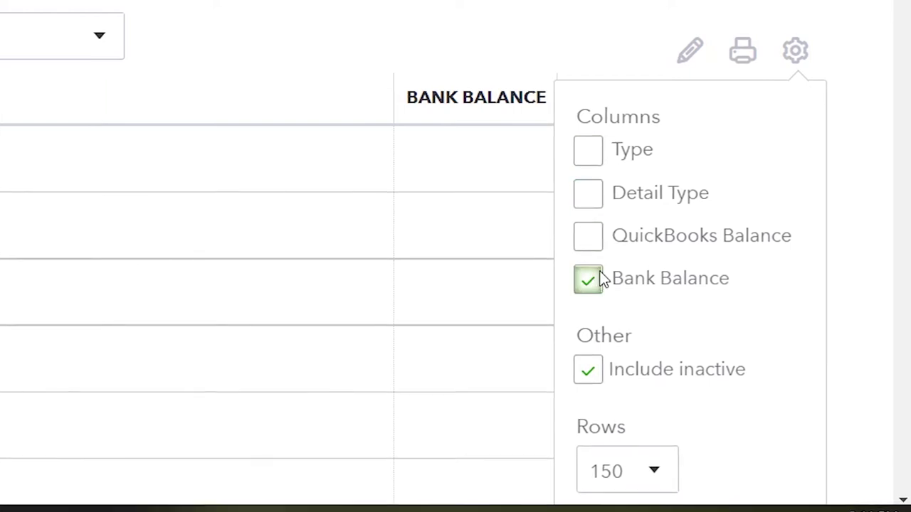
left_click(588, 279)
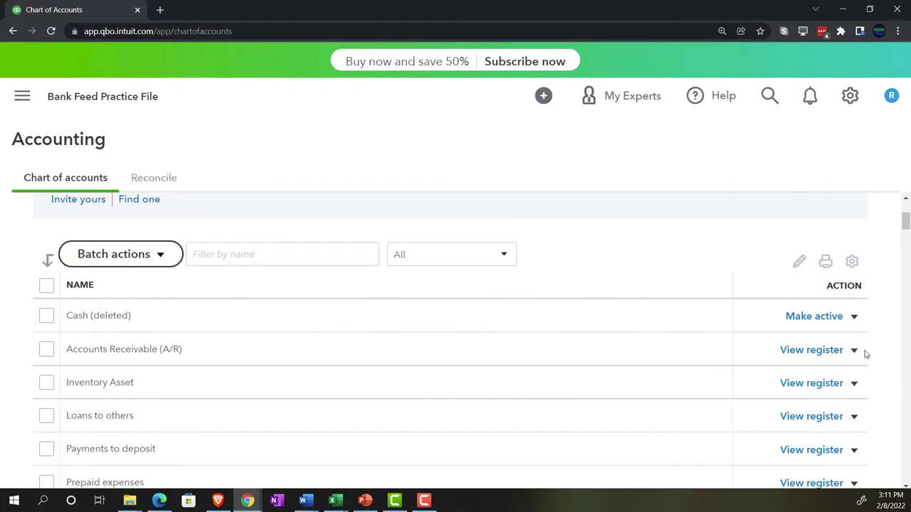
scroll(864, 355, "down", 1)
scroll(860, 350, "up", 1)
scroll(690, 364, "down", 3)
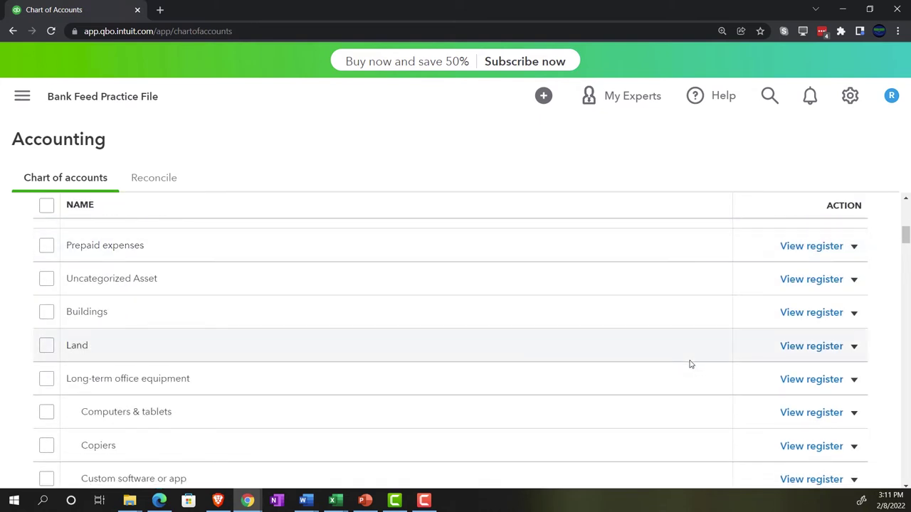
scroll(690, 364, "down", 2)
scroll(690, 363, "up", 7)
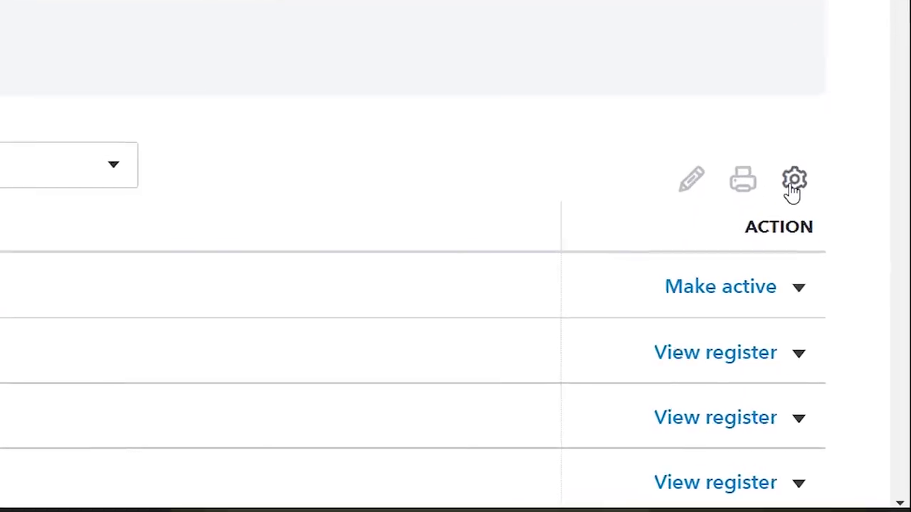
Toggle Include inactive off and back on in the table settings, then close the panel
left_click(852, 380)
scroll(757, 275, "down", 3)
left_click(589, 263)
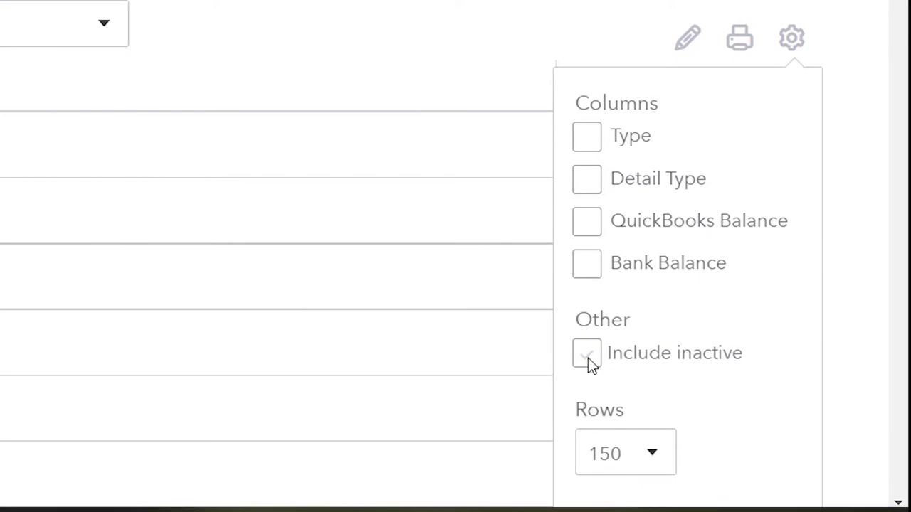
left_click(588, 358)
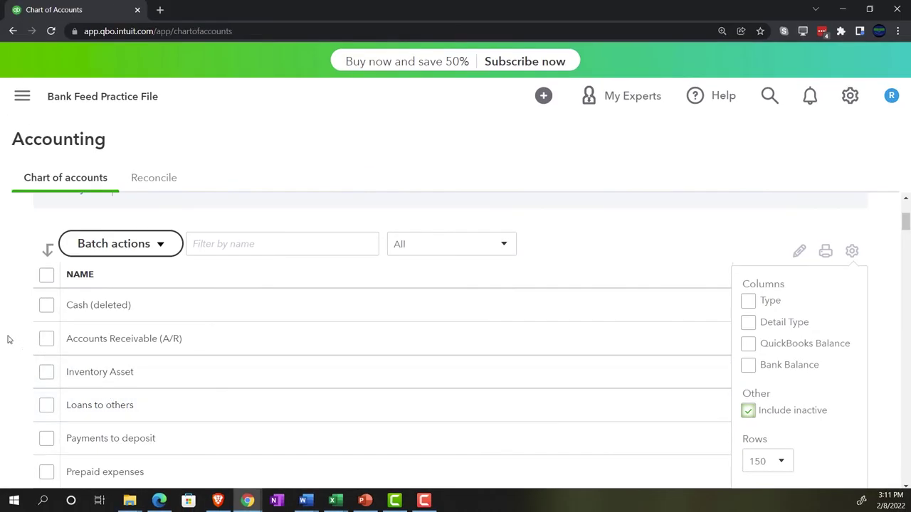
left_click(14, 333)
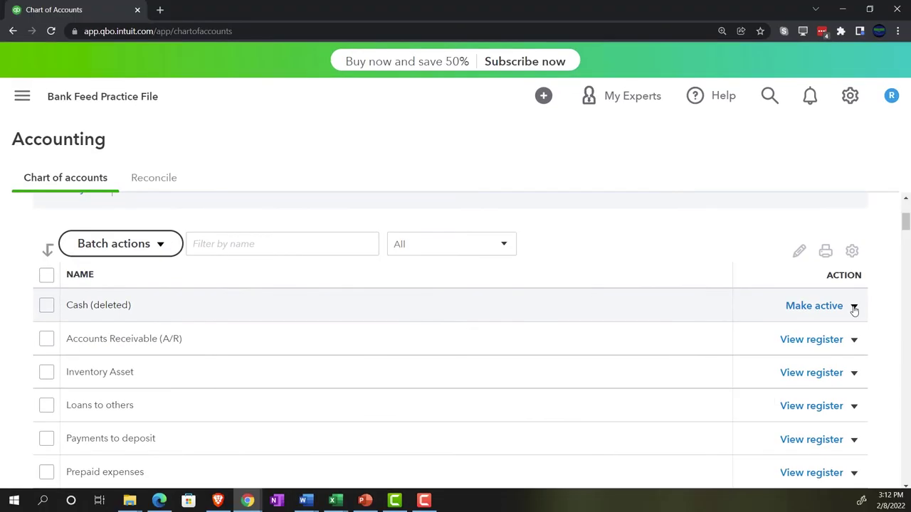
Make the Cash (deleted) account active again, then bring up the table's gear settings
left_click(854, 307)
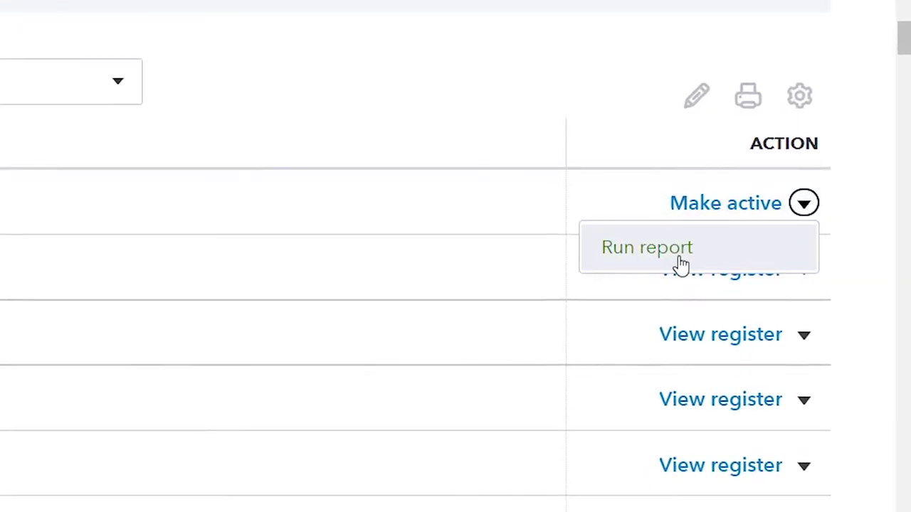
left_click(711, 211)
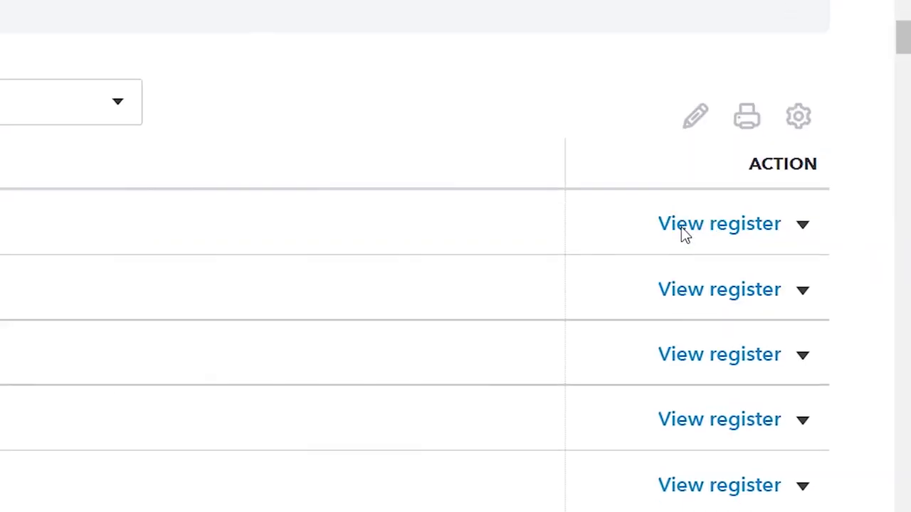
left_click(798, 118)
scroll(805, 122, "down", 1)
Exclude inactive accounts and restore the Type, Detail Type, QuickBooks Balance and Bank Balance columns
left_click(594, 374)
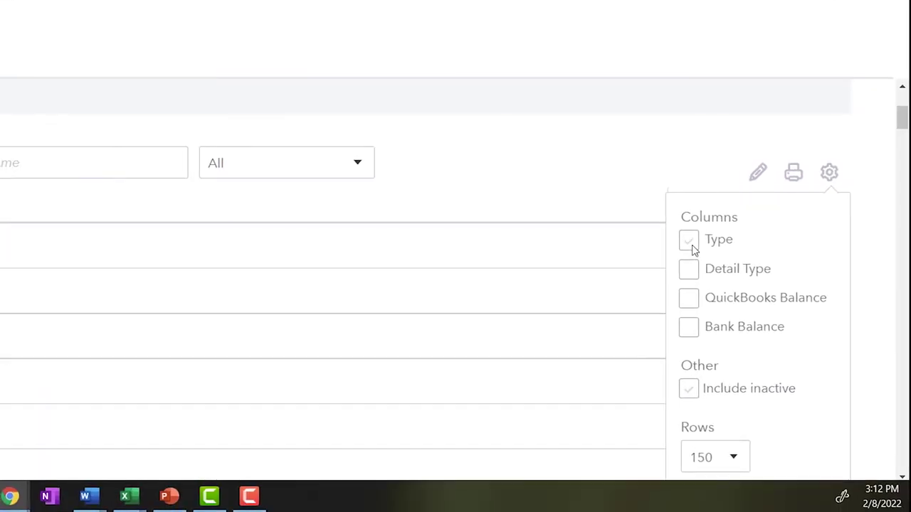
left_click(689, 242)
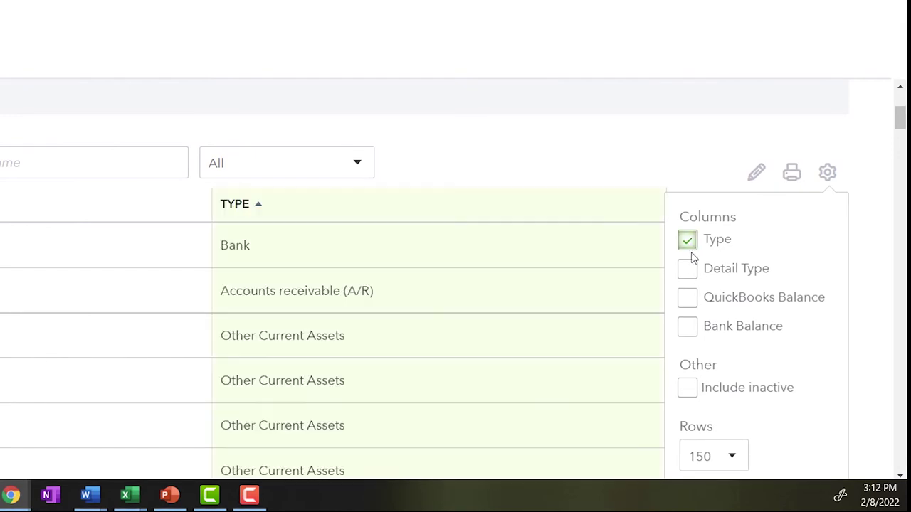
left_click(689, 270)
left_click(691, 298)
left_click(690, 327)
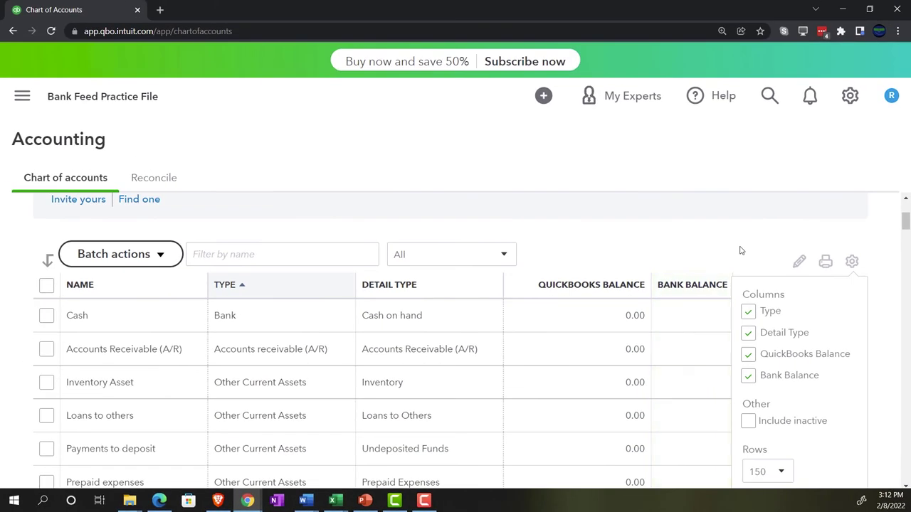
left_click(851, 263)
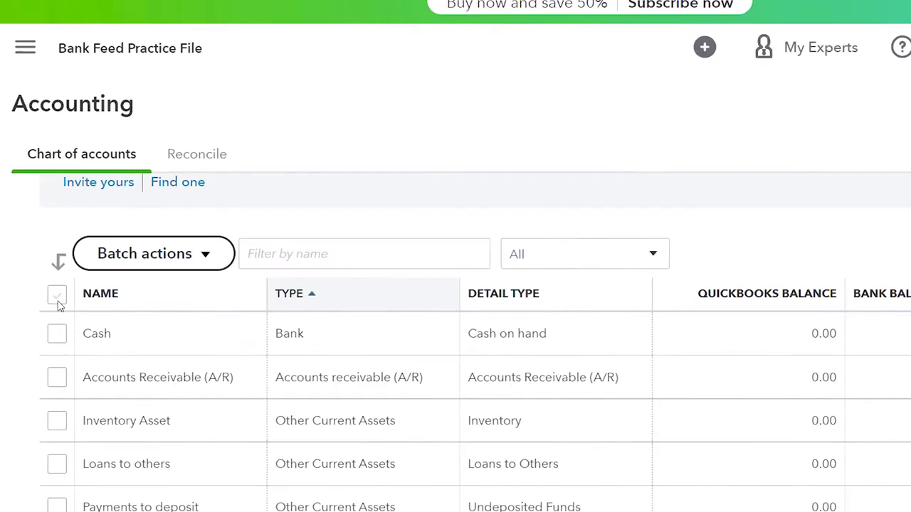
Select all 133 accounts and batch-make them inactive, accepting that 6 cannot be deactivated
left_click(58, 298)
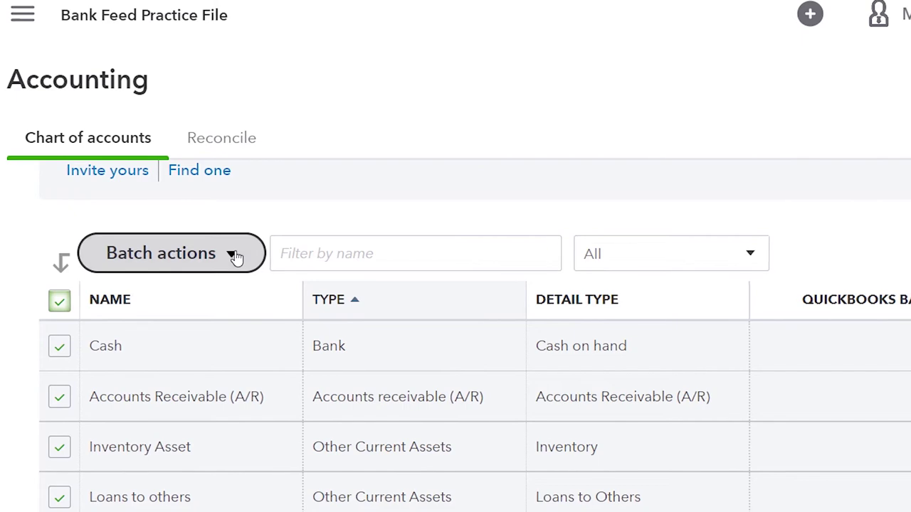
left_click(234, 255)
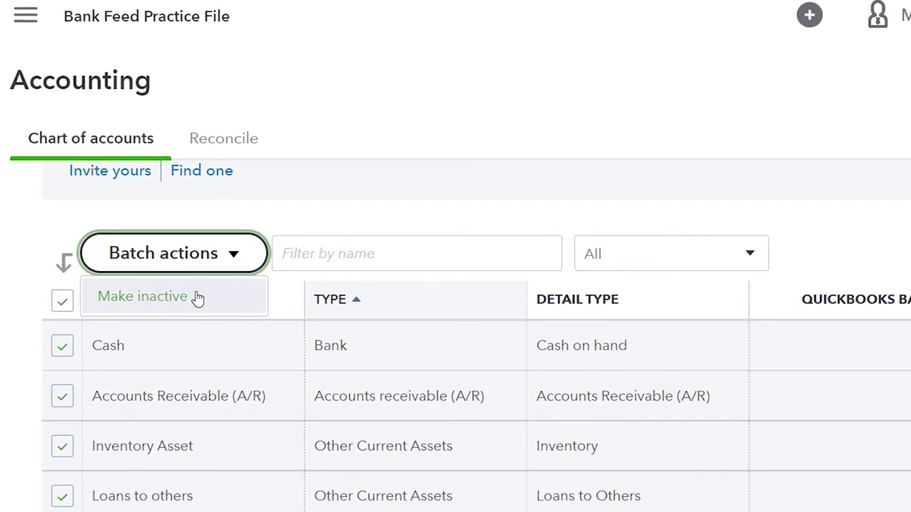
left_click(197, 297)
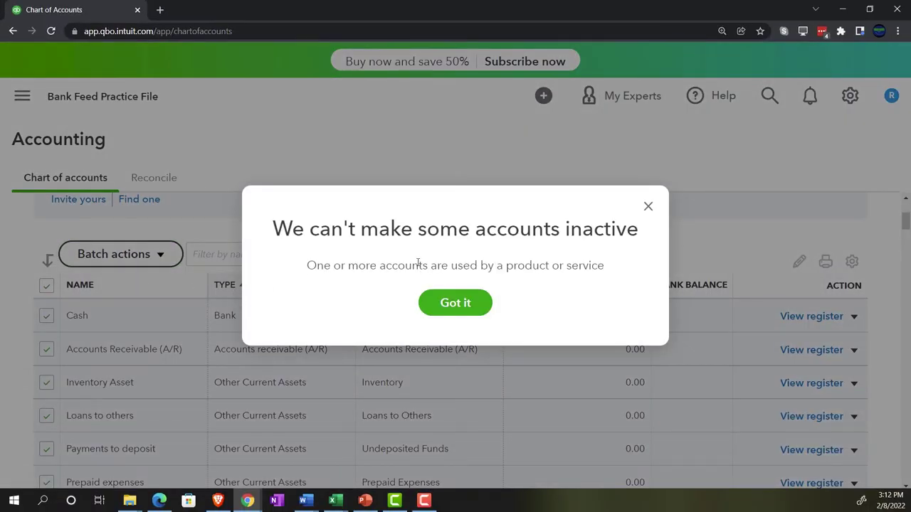
left_click(455, 304)
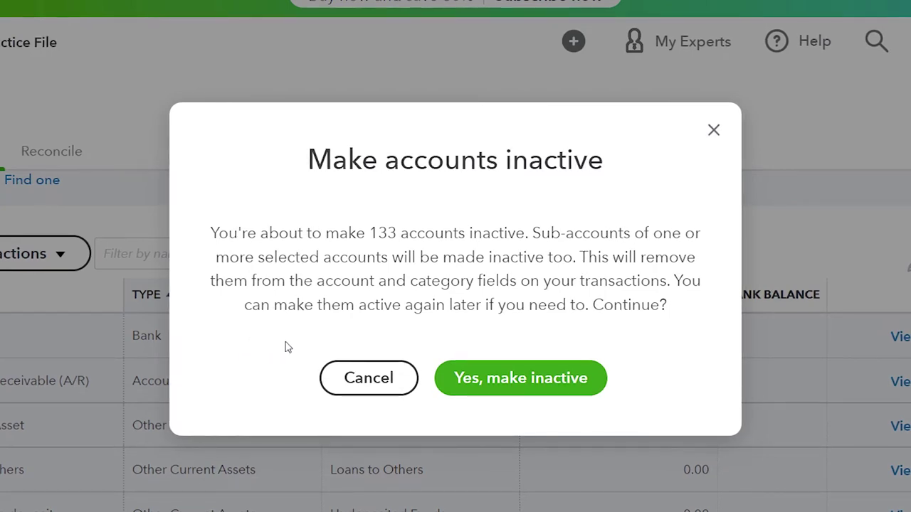
left_click(508, 382)
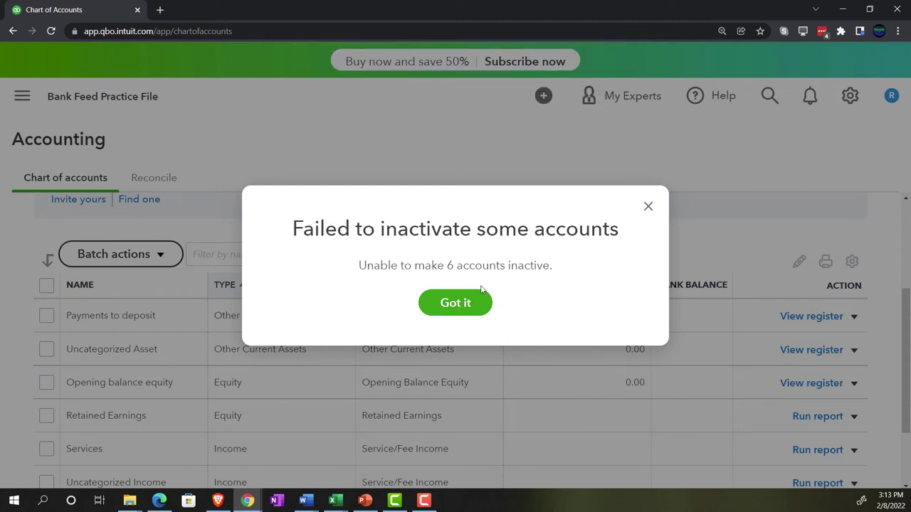
left_click(456, 303)
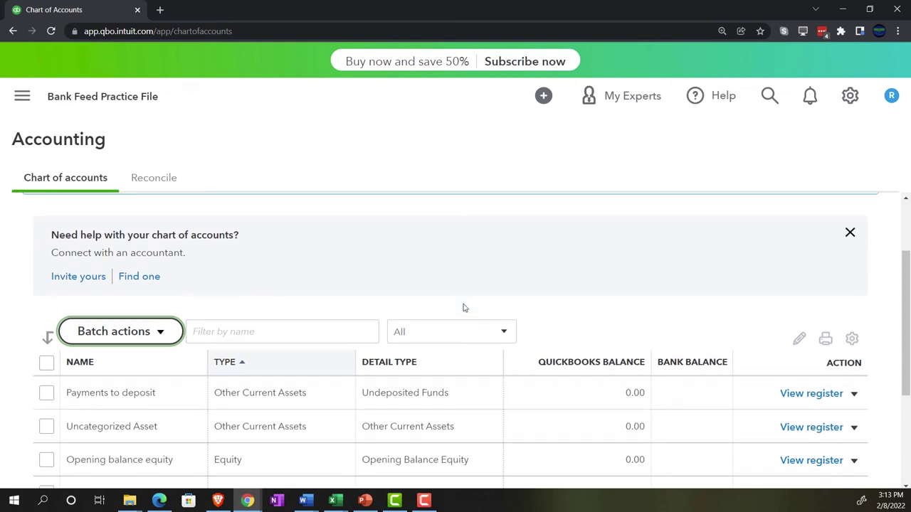
Expand the navigation, view and close the + New list, then collapse the sidebar
scroll(461, 311, "down", 1)
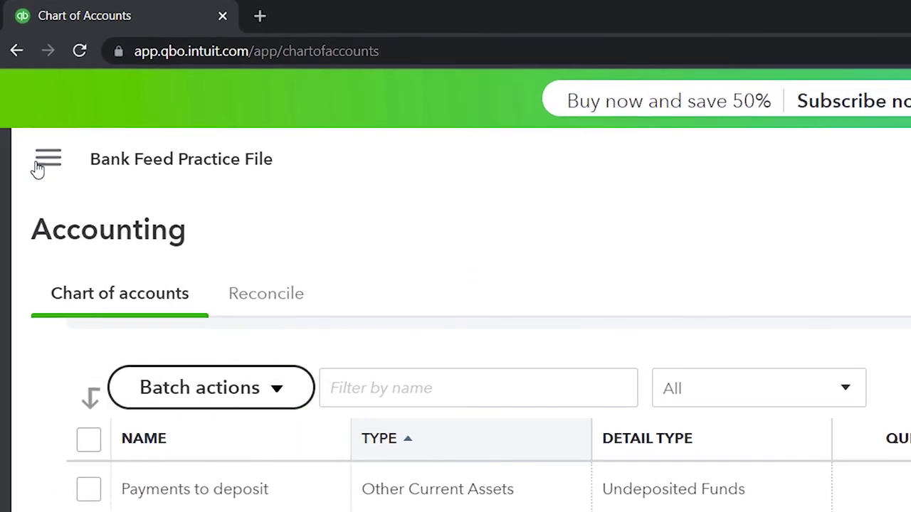
left_click(41, 164)
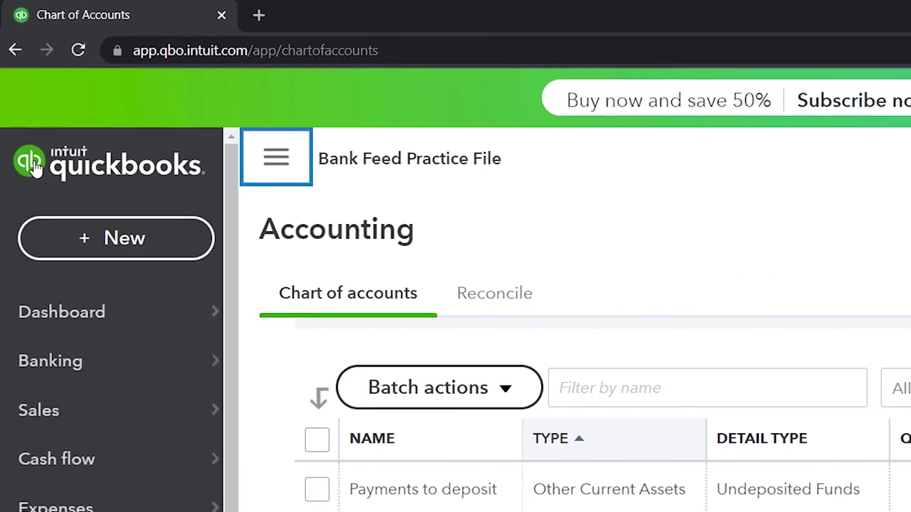
left_click(86, 242)
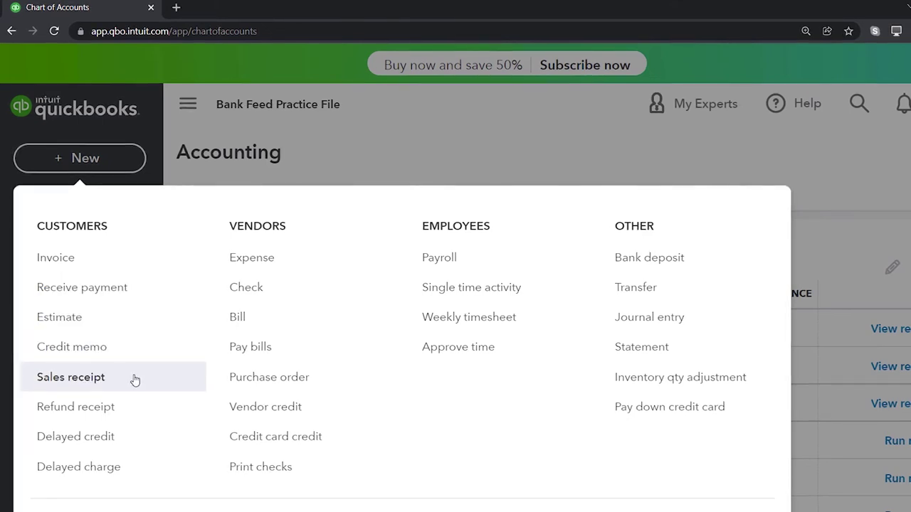
left_click(388, 163)
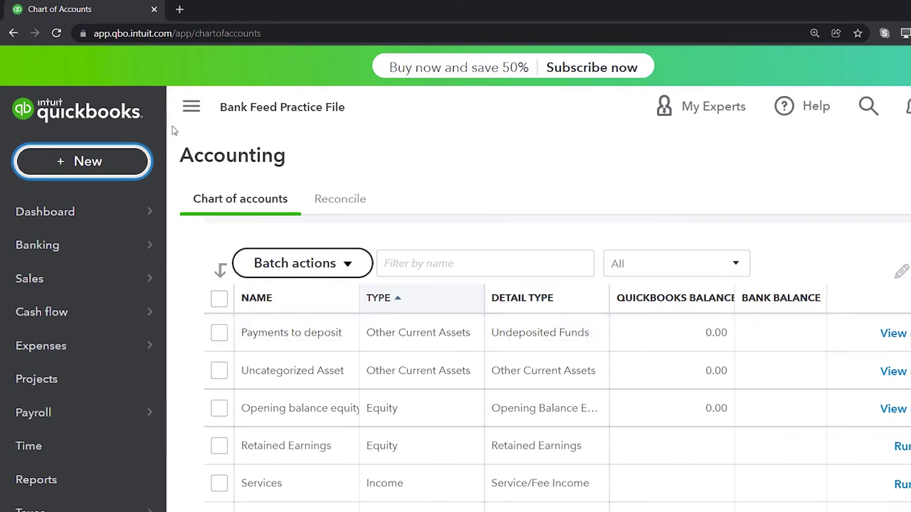
left_click(191, 107)
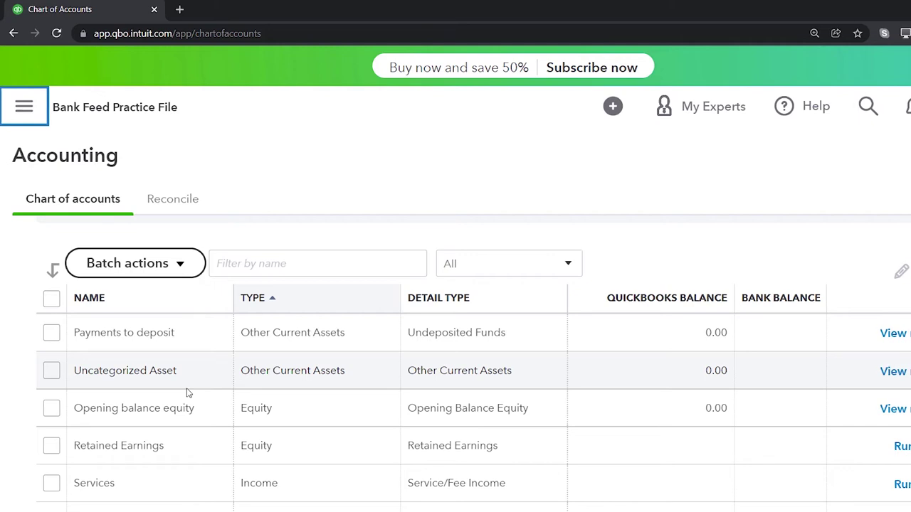
scroll(187, 393, "down", 1)
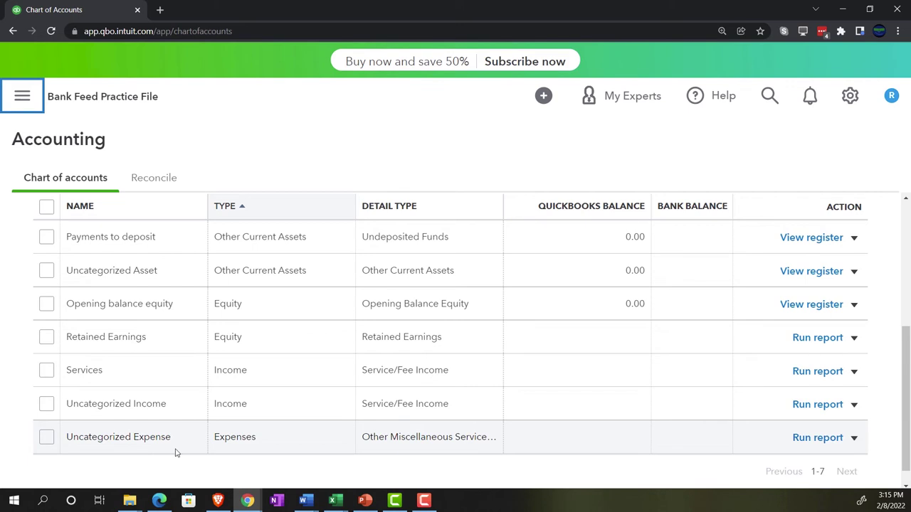
scroll(566, 276, "up", 3)
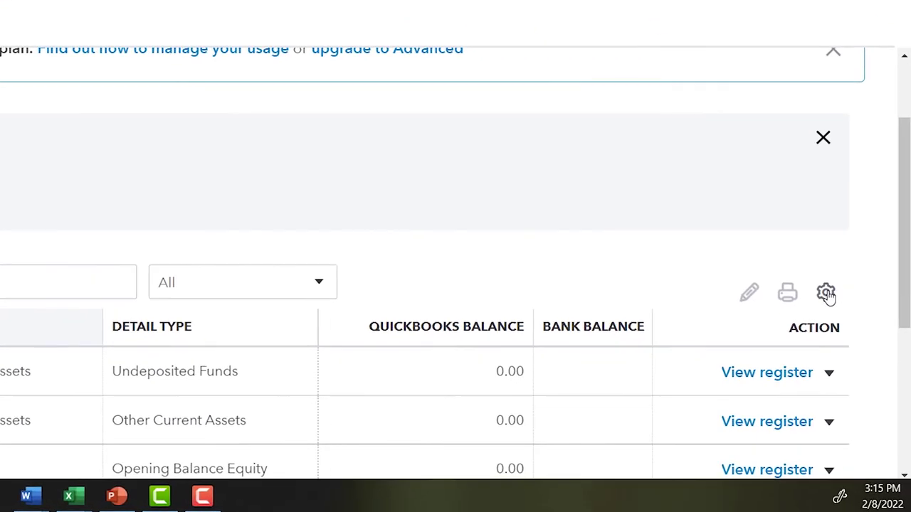
scroll(827, 296, "down", 3)
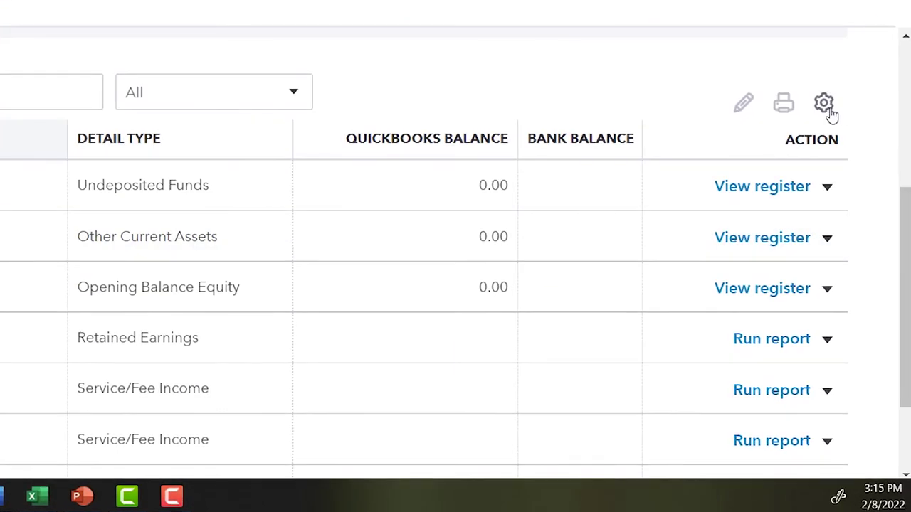
left_click(825, 104)
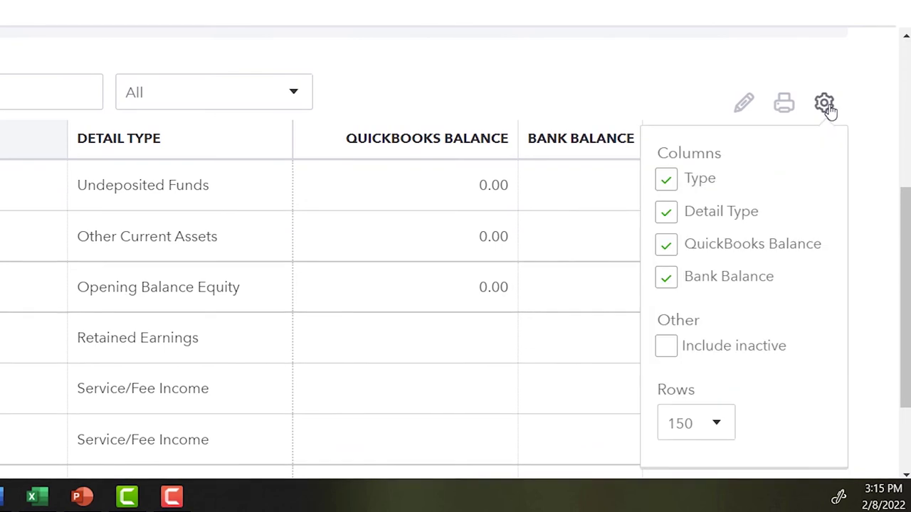
left_click(666, 346)
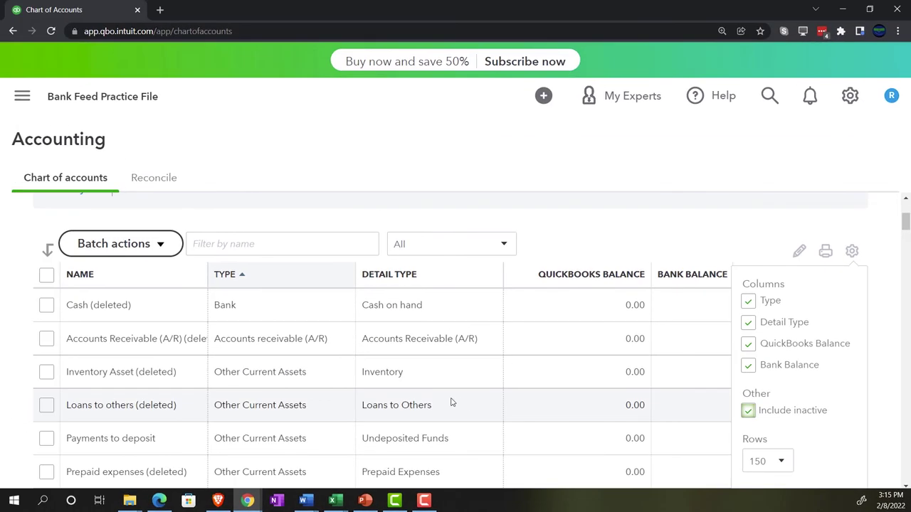
scroll(445, 400, "down", 1)
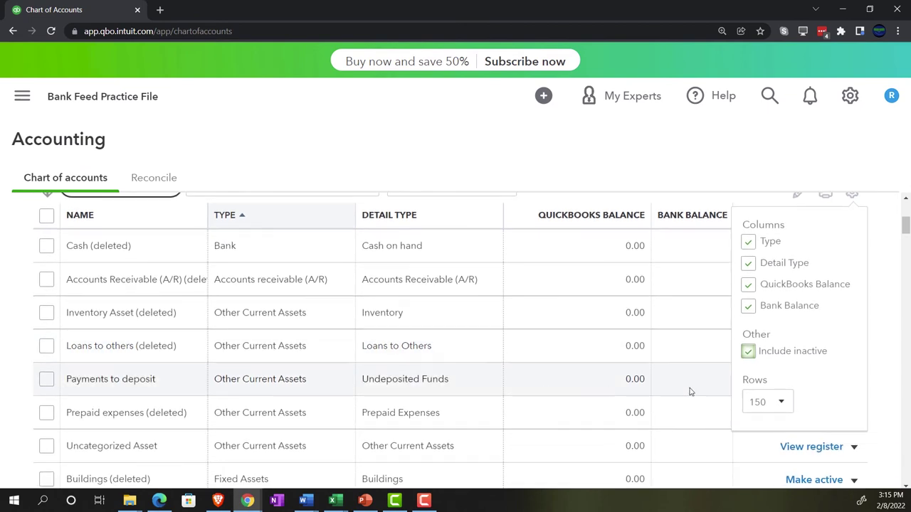
left_click(883, 340)
scroll(883, 340, "down", 8)
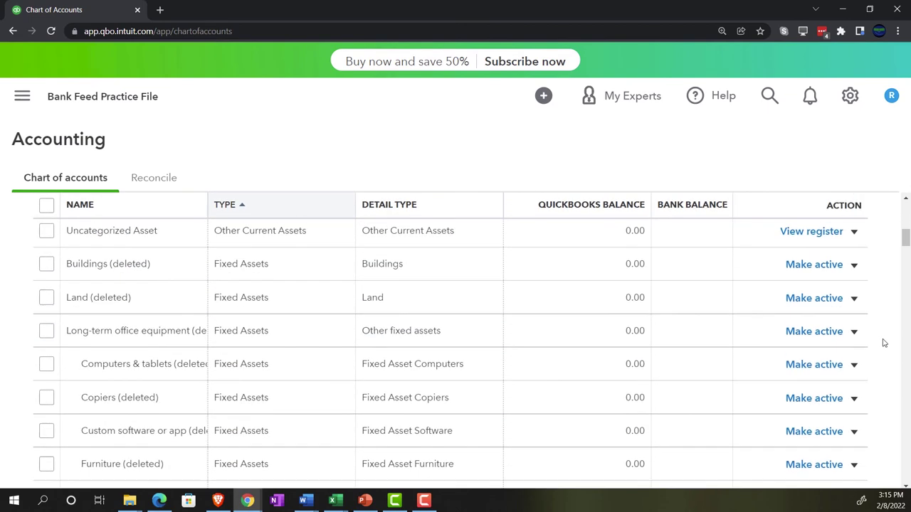
scroll(887, 346, "up", 10)
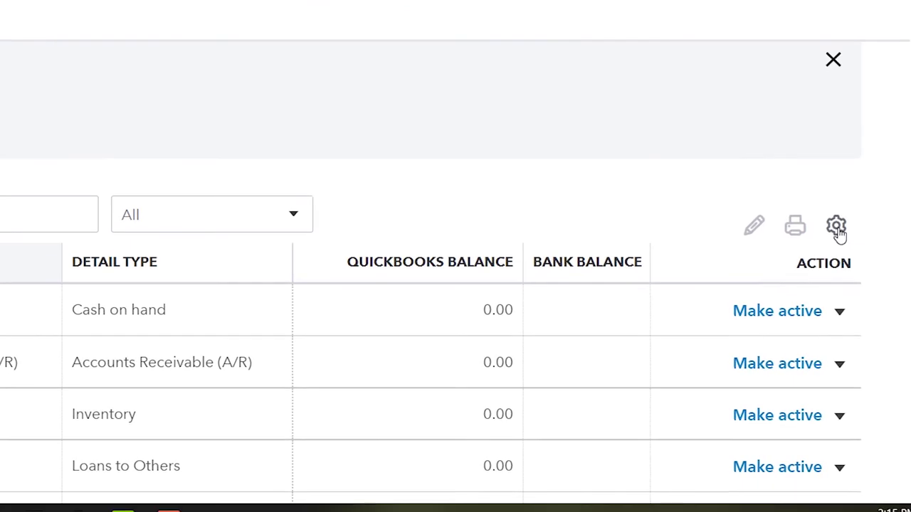
left_click(837, 228)
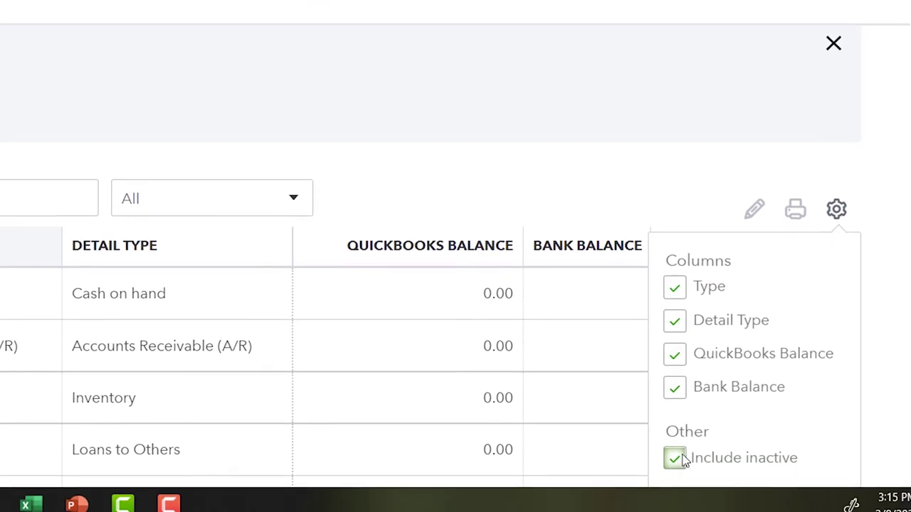
left_click(674, 450)
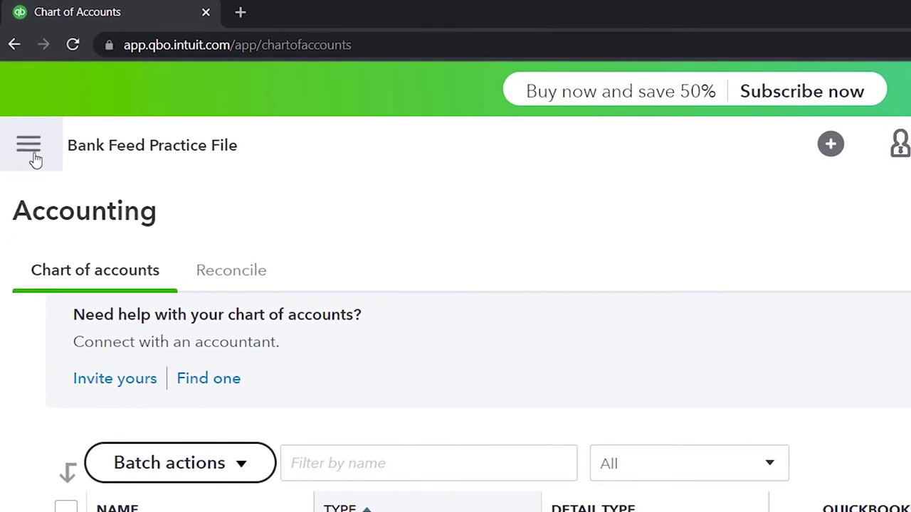
Start a new Expense from + New and skip its guided tour
left_click(28, 127)
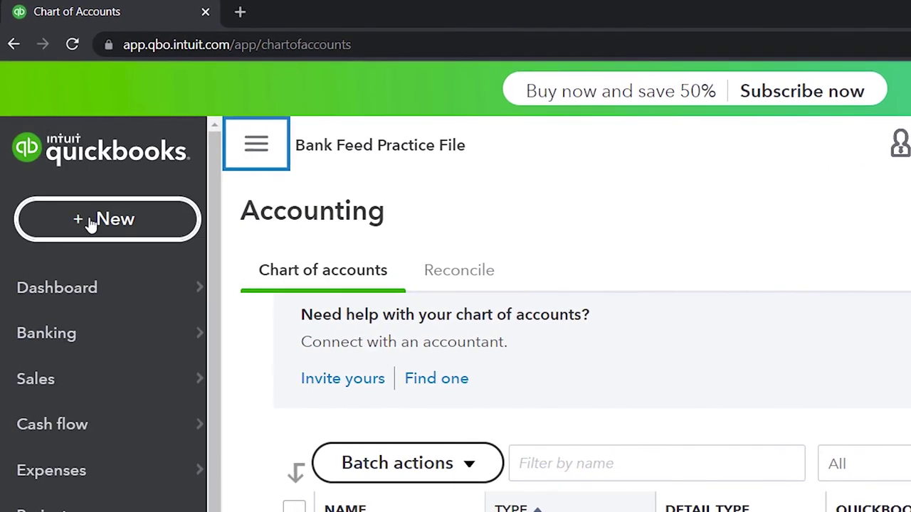
left_click(94, 222)
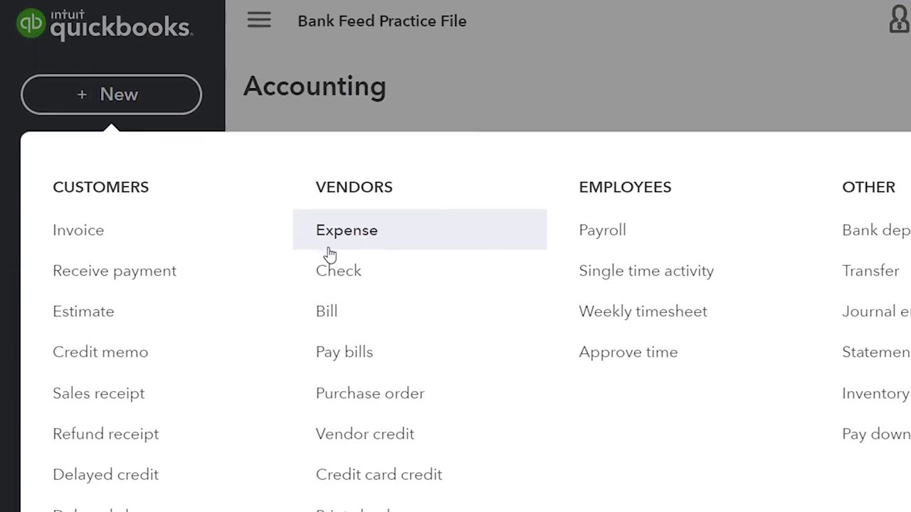
left_click(358, 239)
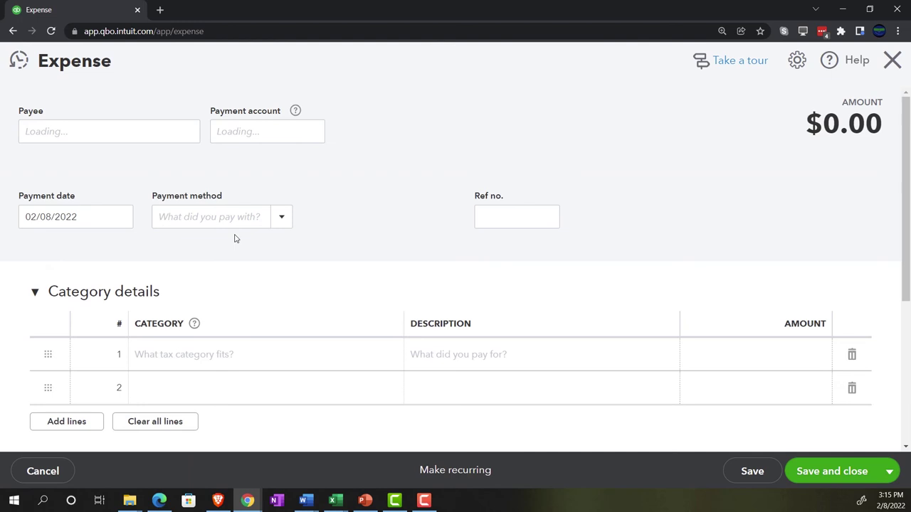
scroll(235, 238, "down", 3)
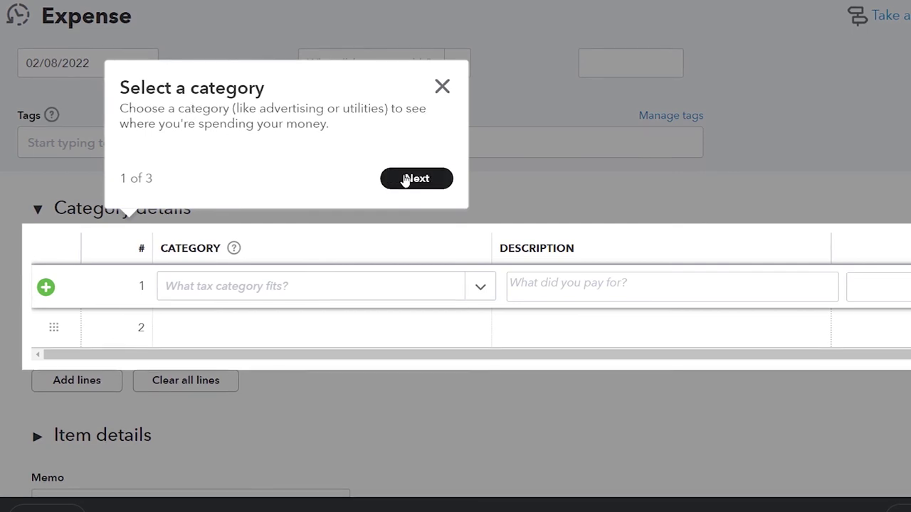
left_click(406, 179)
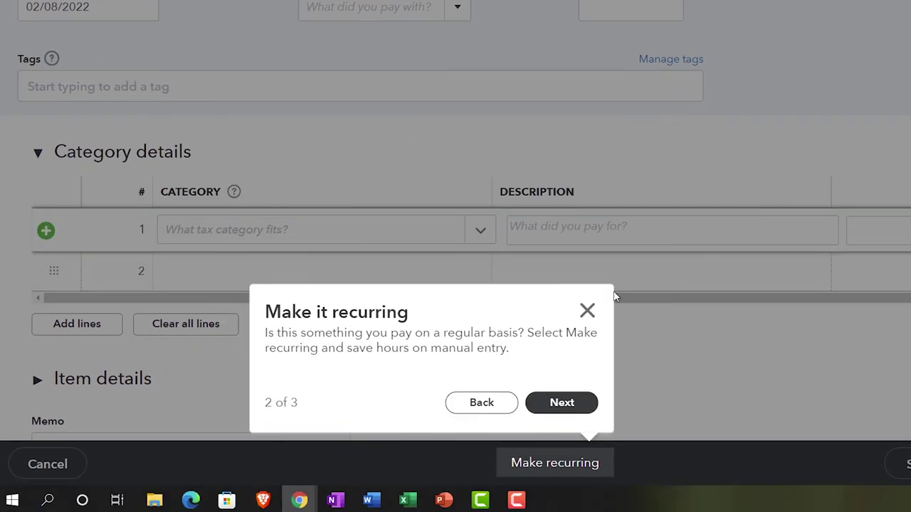
left_click(586, 311)
Check which accounts the Category dropdown offers, then discard the expense without saving
left_click(482, 232)
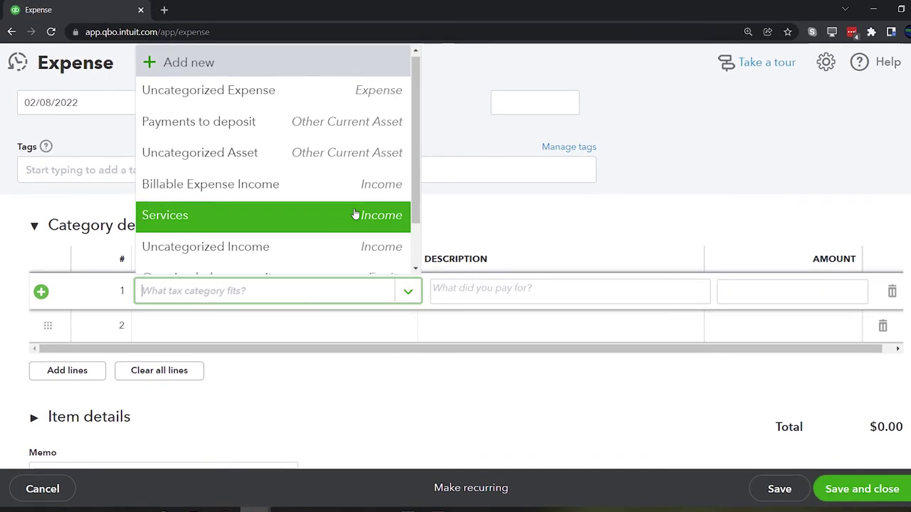
scroll(417, 140, "down", 1)
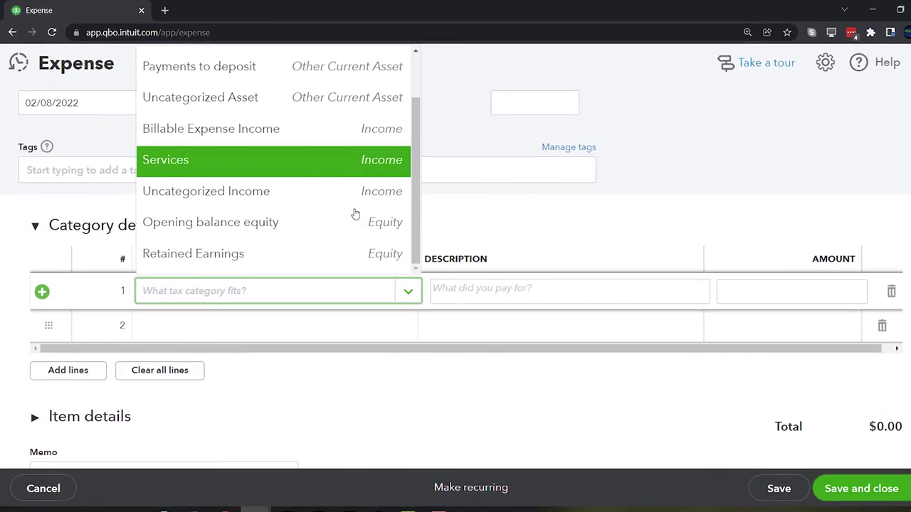
scroll(355, 215, "up", 1)
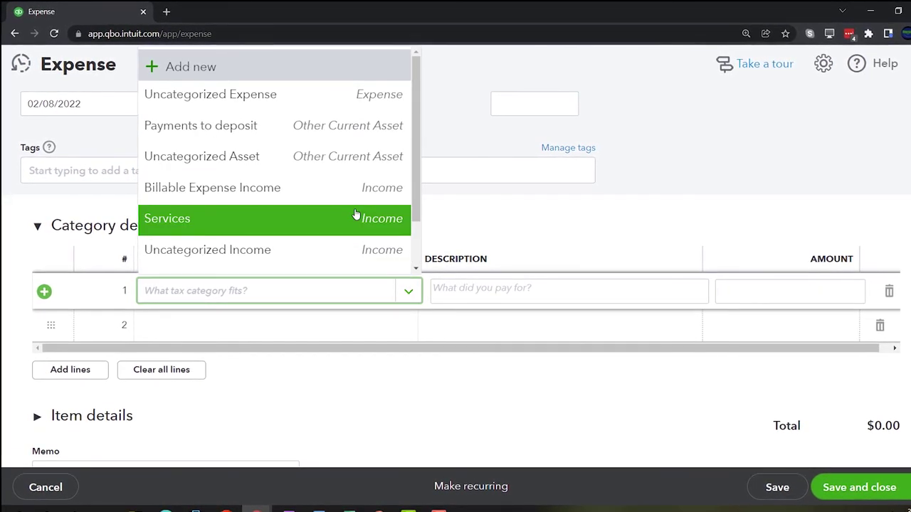
scroll(356, 215, "down", 1)
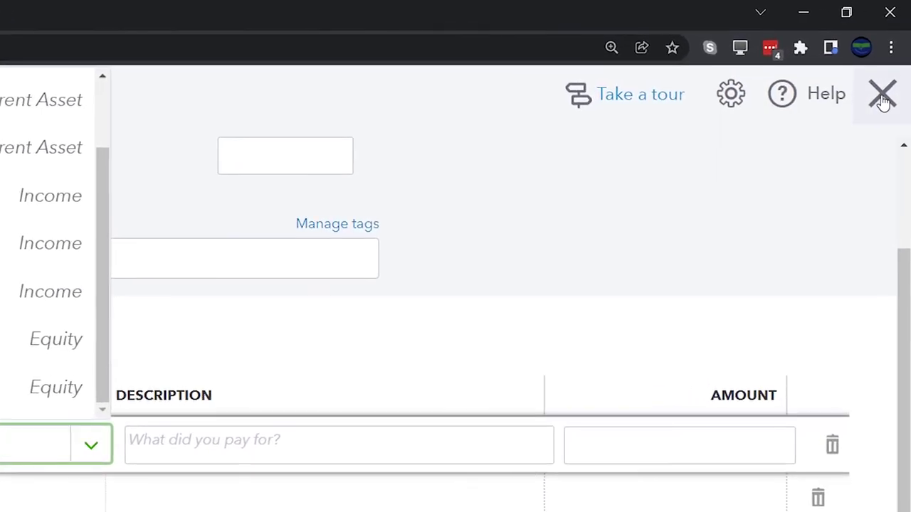
left_click(882, 100)
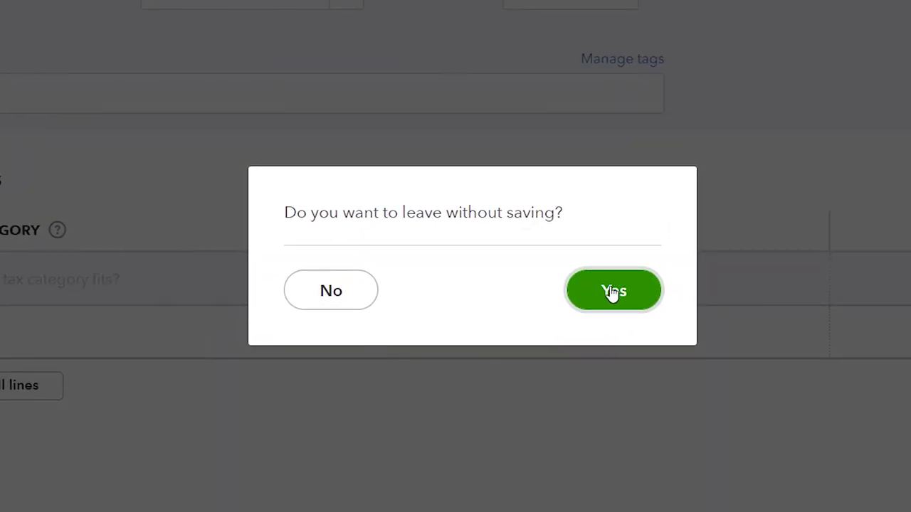
left_click(614, 293)
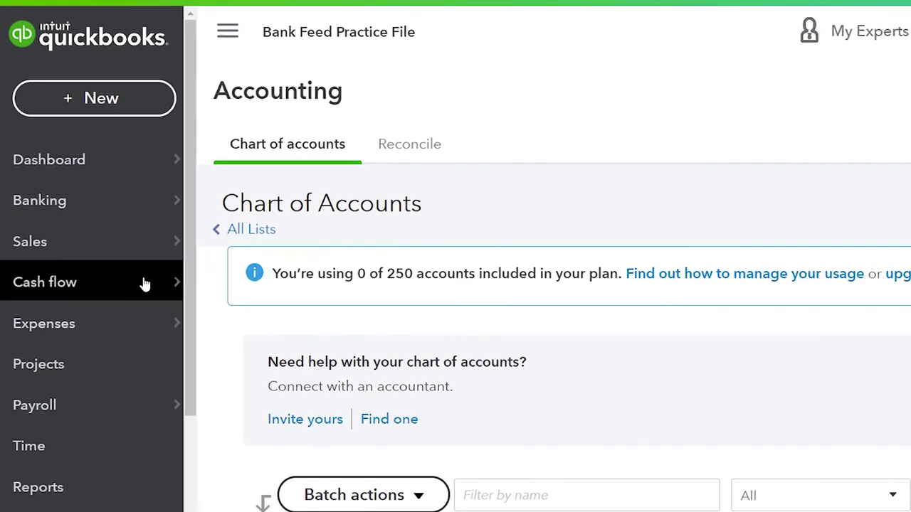
Collapse the sidebar and scroll through the eight active accounts, Payments to deposit to Uncategorized Expense
scroll(100, 390, "down", 1)
scroll(103, 390, "down", 2)
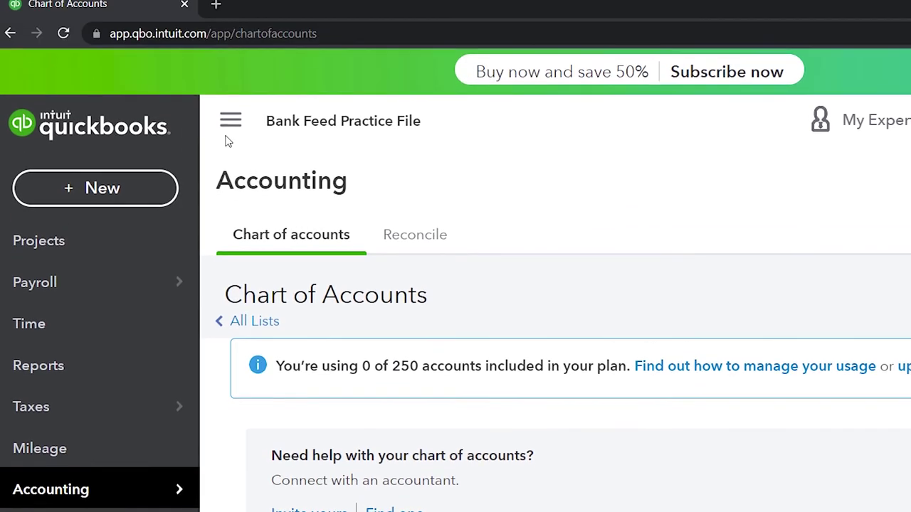
left_click(230, 125)
scroll(396, 444, "down", 5)
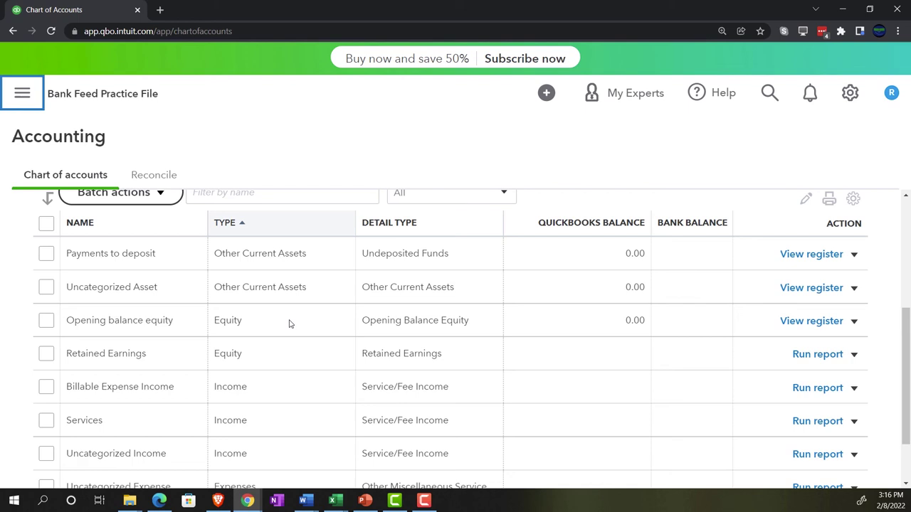
scroll(289, 324, "down", 2)
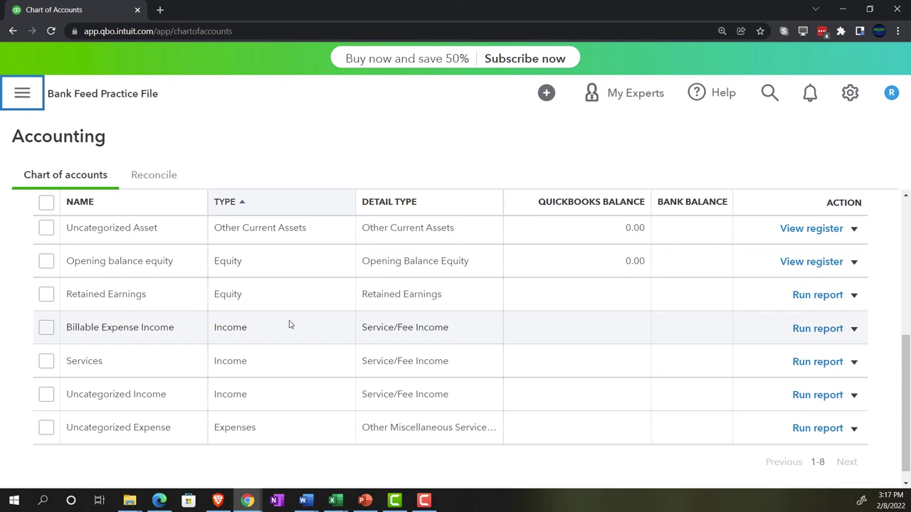
scroll(289, 325, "up", 5)
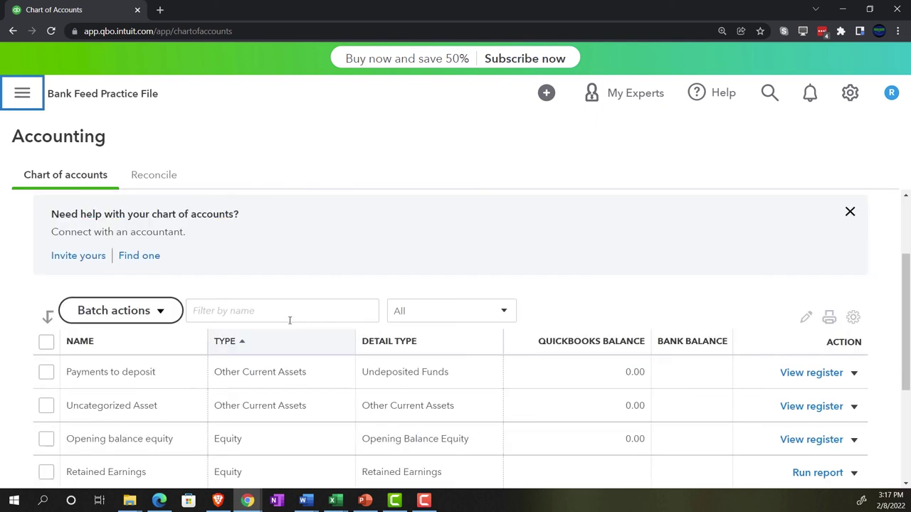